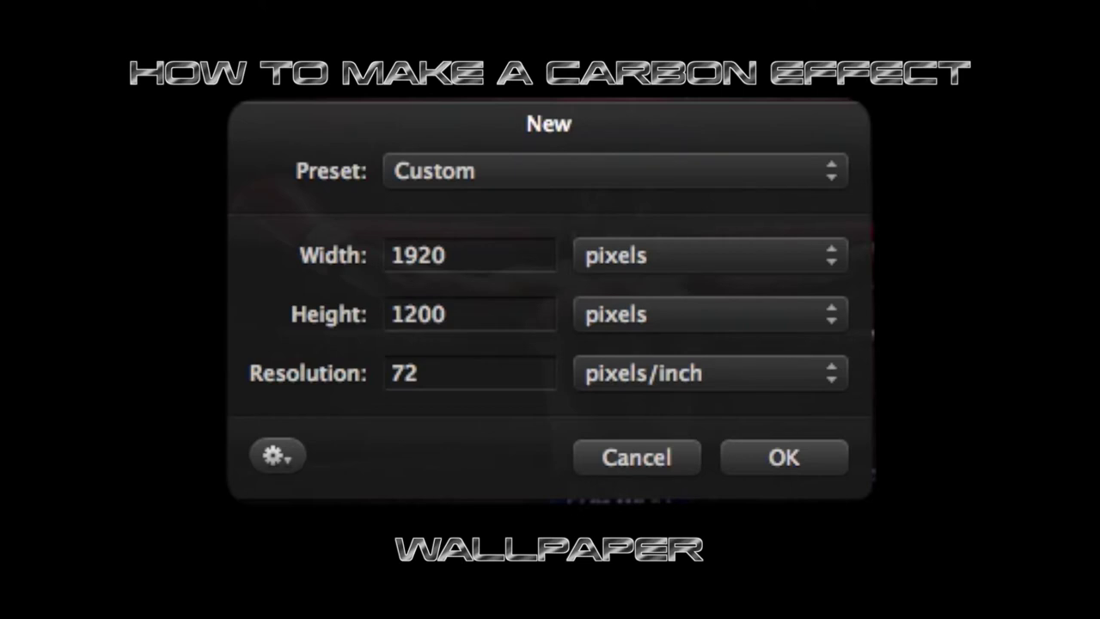
Step: Confirm the new blank 1920 × 1200 px image at 72 pixels/inch
{"action": "left_click", "coordinate": [761, 460]}
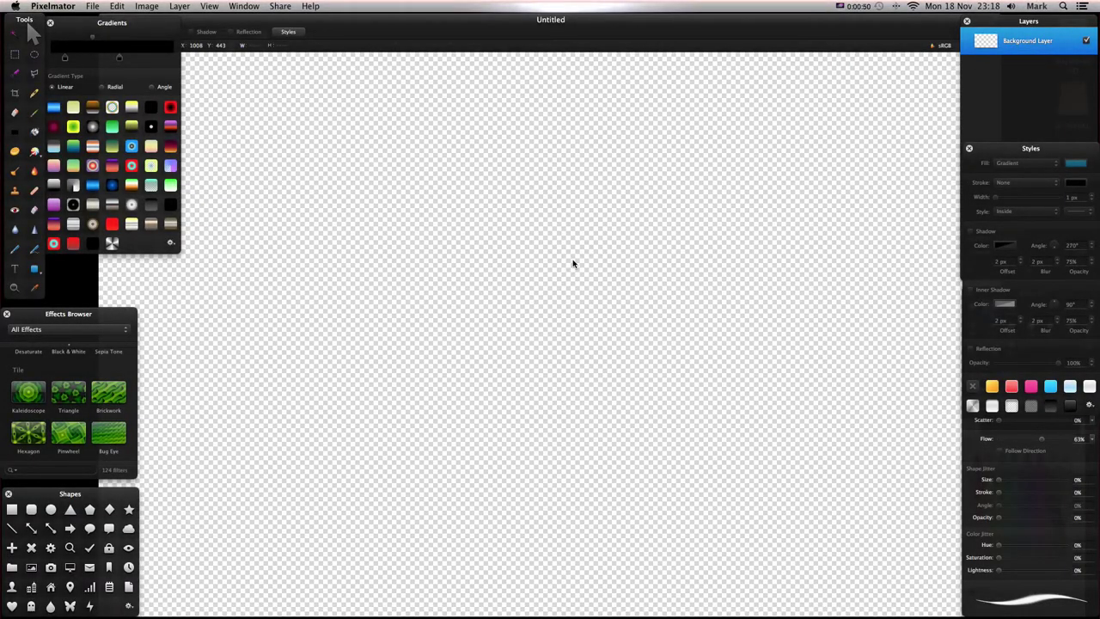
Step: Zoom out, leave full screen and size the Untitled window to fill the space between the palettes
{"action": "key", "text": "super+minus"}
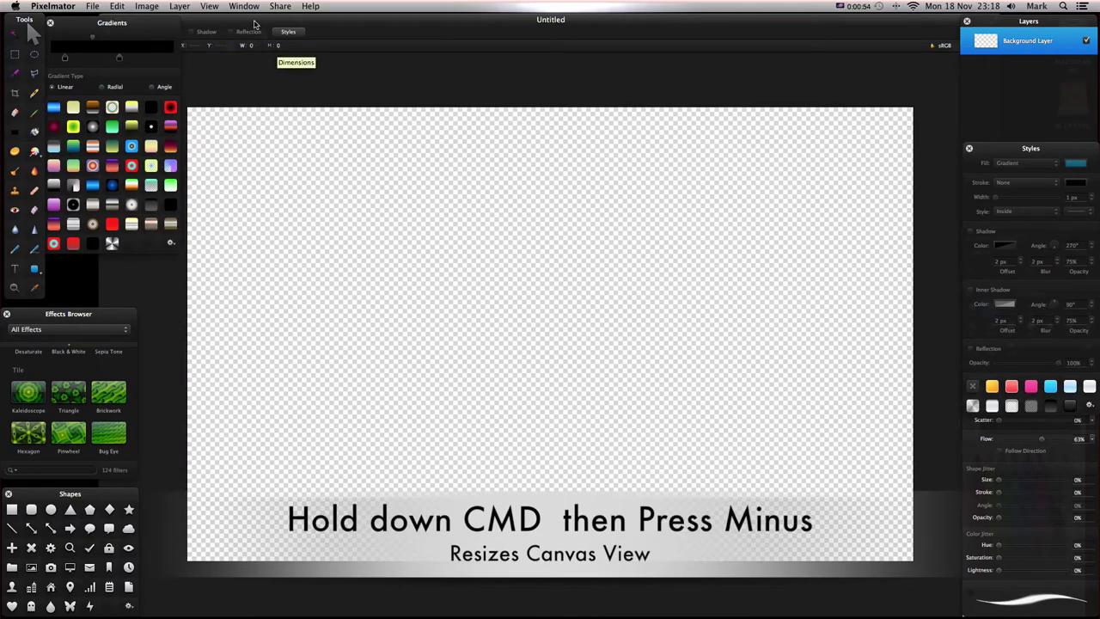
{"action": "key", "text": "ctrl+super+f"}
{"action": "left_click_drag", "start_coordinate": [240, 32], "coordinate": [353, 123]}
{"action": "double_click", "coordinate": [619, 145]}
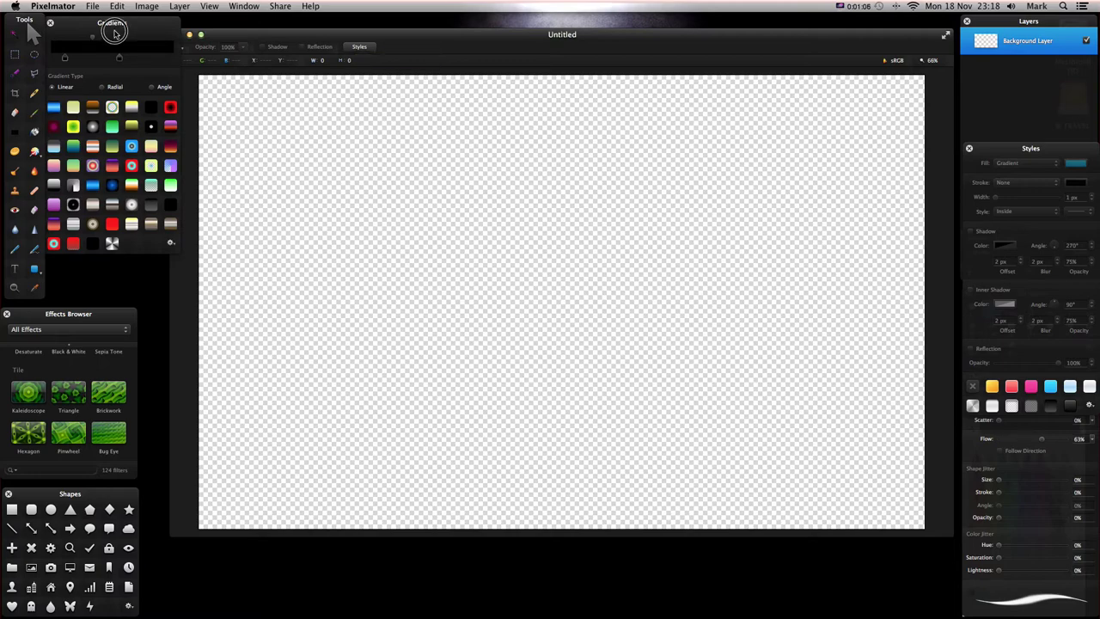
Step: Reposition the Gradients palette and load a dark radial gradient preset
{"action": "left_click_drag", "start_coordinate": [157, 22], "coordinate": [136, 25]}
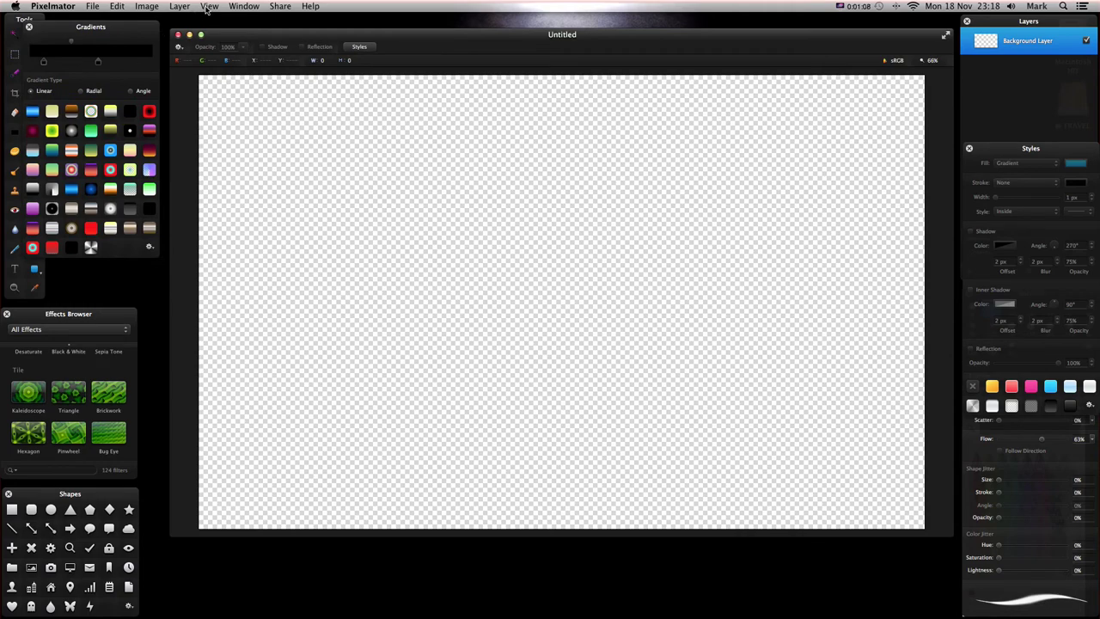
{"action": "left_click", "coordinate": [130, 31]}
{"action": "left_click_drag", "start_coordinate": [130, 31], "coordinate": [142, 28]}
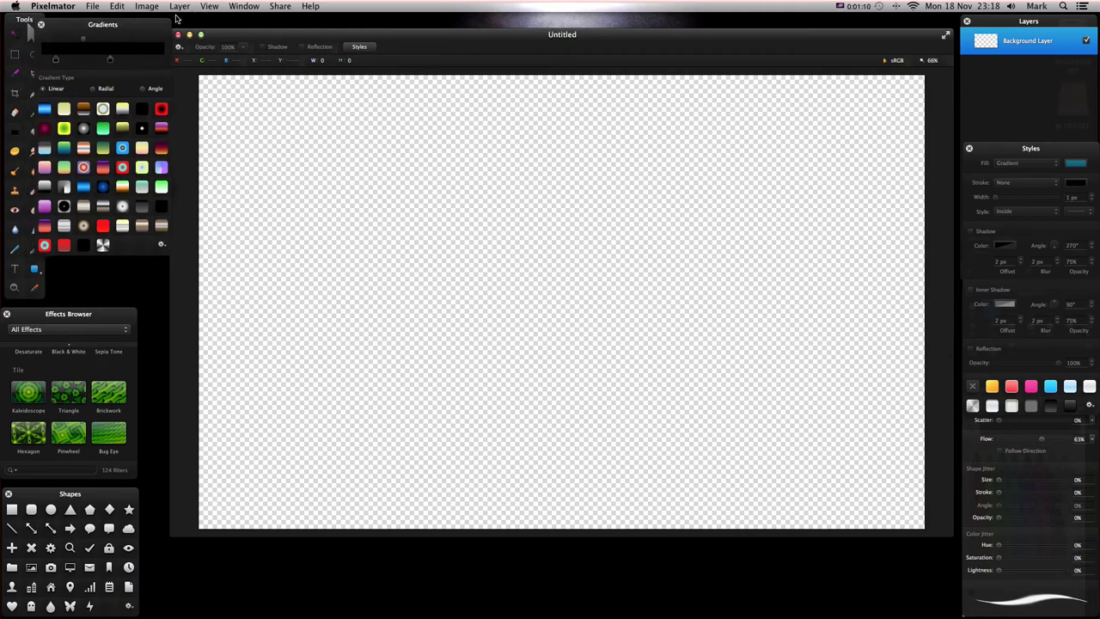
{"action": "left_click", "coordinate": [210, 7]}
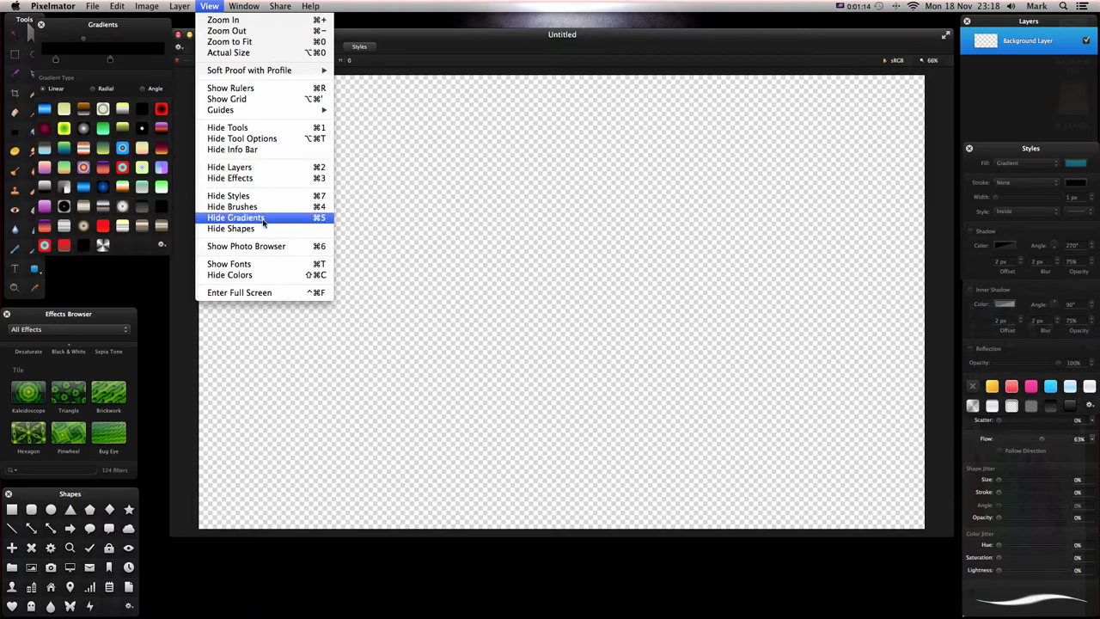
{"action": "left_click", "coordinate": [368, 287]}
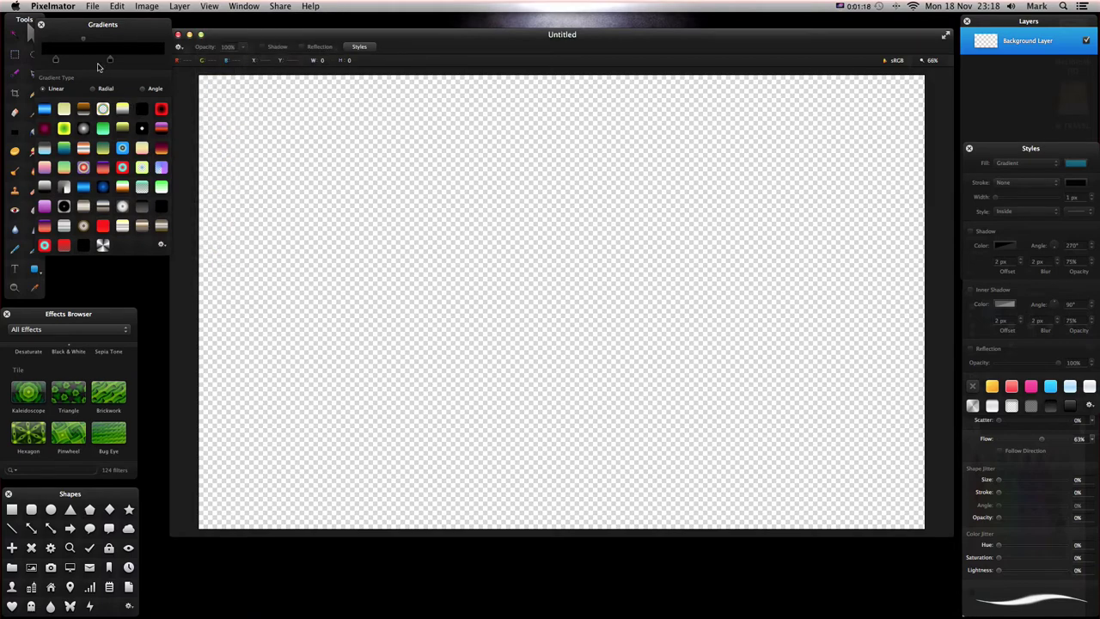
{"action": "left_click_drag", "start_coordinate": [73, 29], "coordinate": [86, 27]}
{"action": "left_click", "coordinate": [176, 247]}
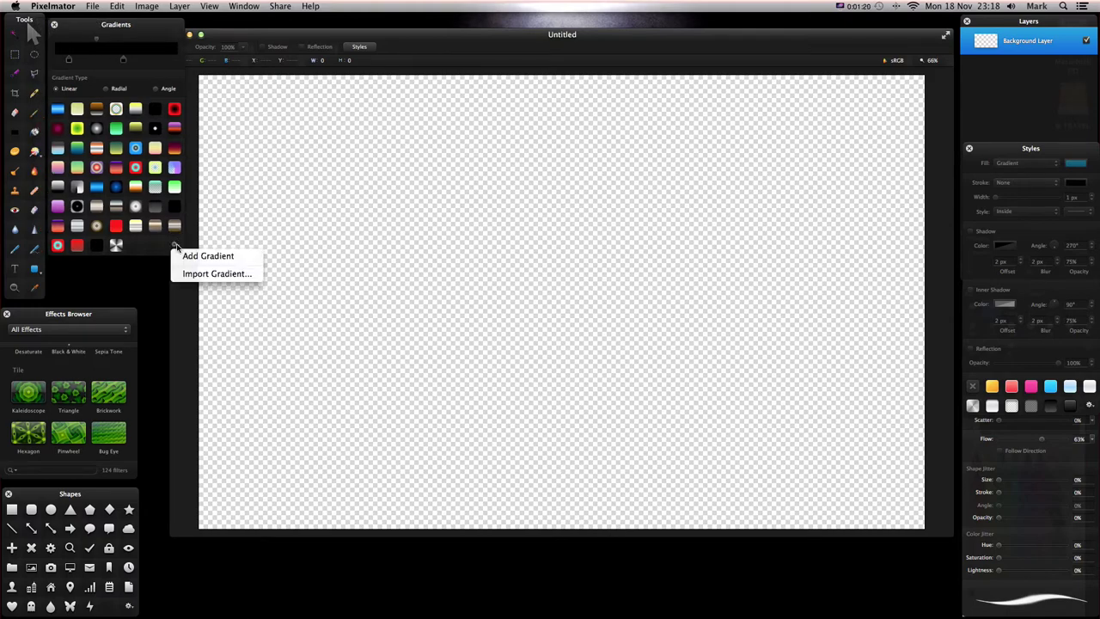
{"action": "left_click", "coordinate": [140, 261]}
{"action": "left_click", "coordinate": [196, 251]}
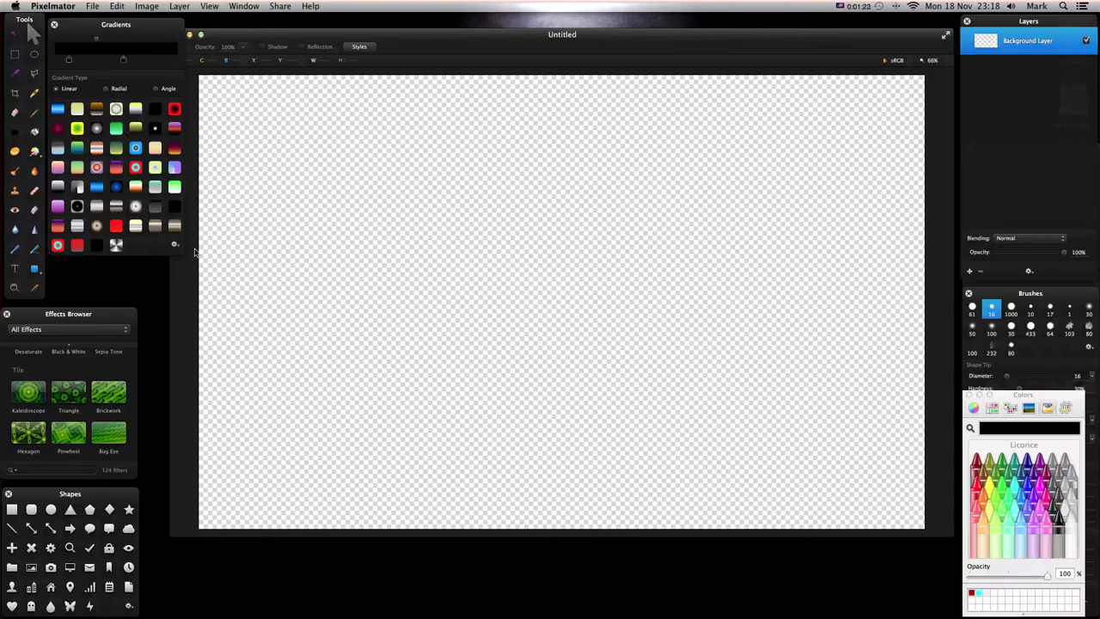
{"action": "left_click", "coordinate": [97, 245]}
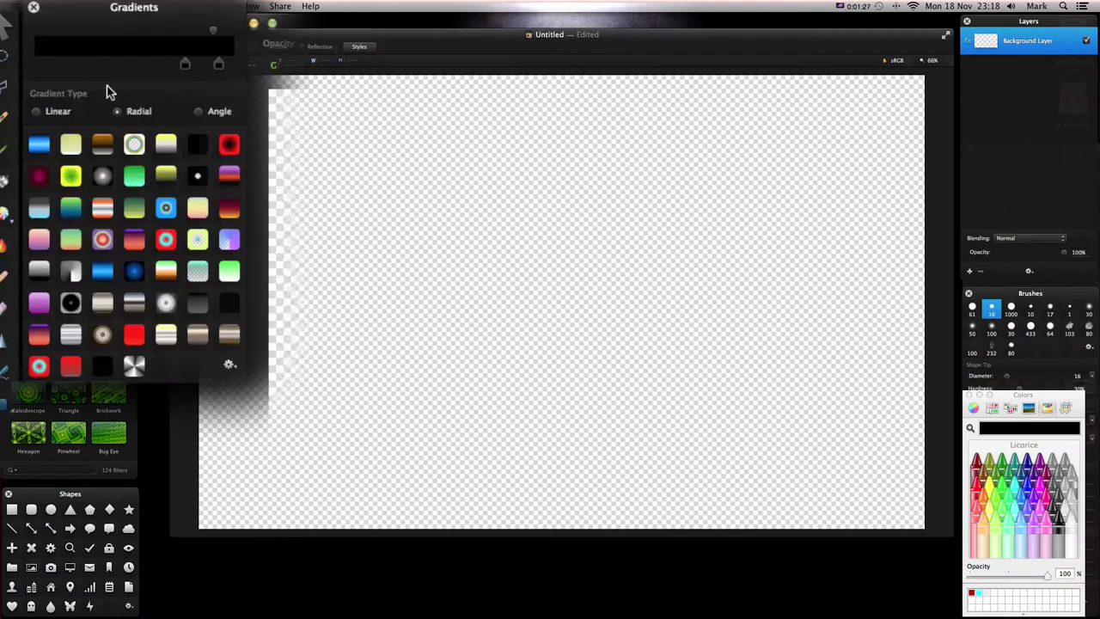
Step: Make the left gradient stops white and pull a dark stop toward the left end
{"action": "left_click", "coordinate": [48, 64]}
{"action": "left_click", "coordinate": [1072, 526]}
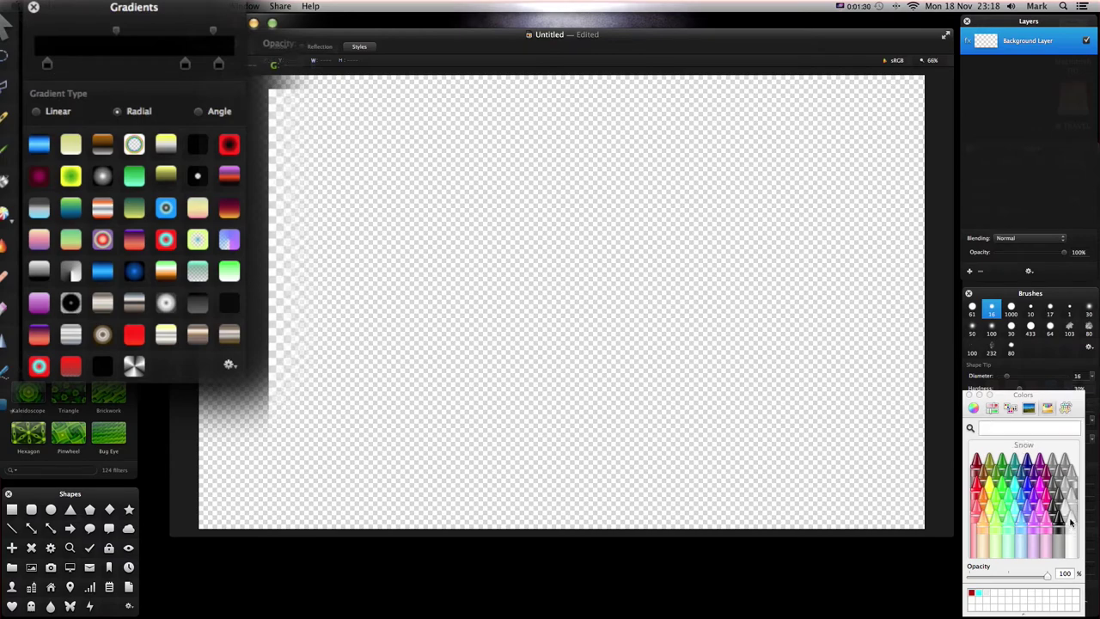
{"action": "left_click", "coordinate": [47, 64]}
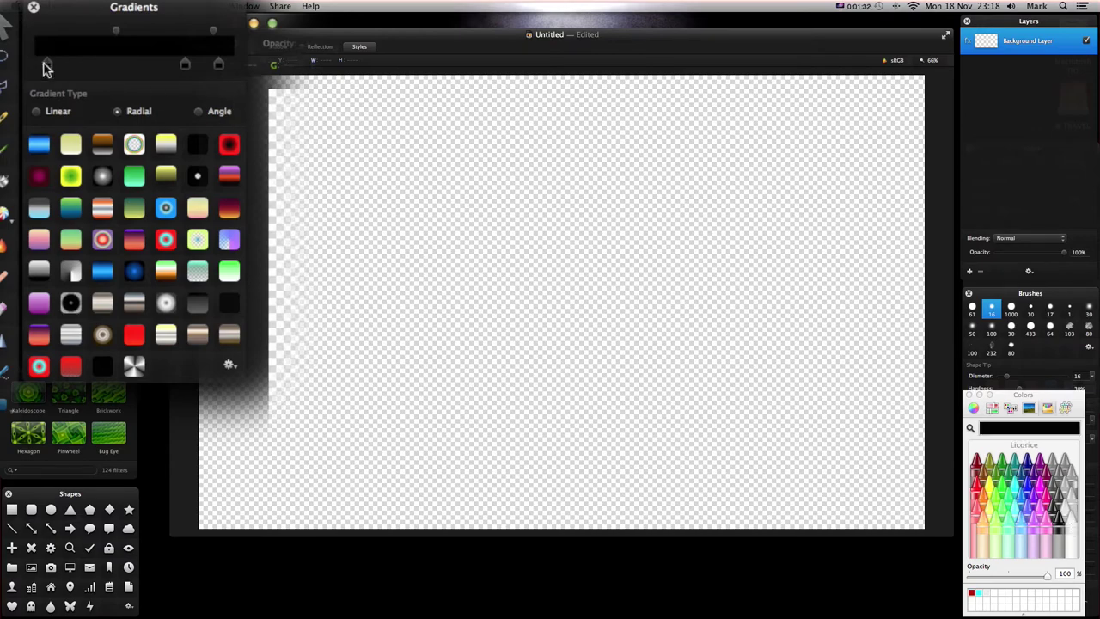
{"action": "left_click", "coordinate": [1071, 525]}
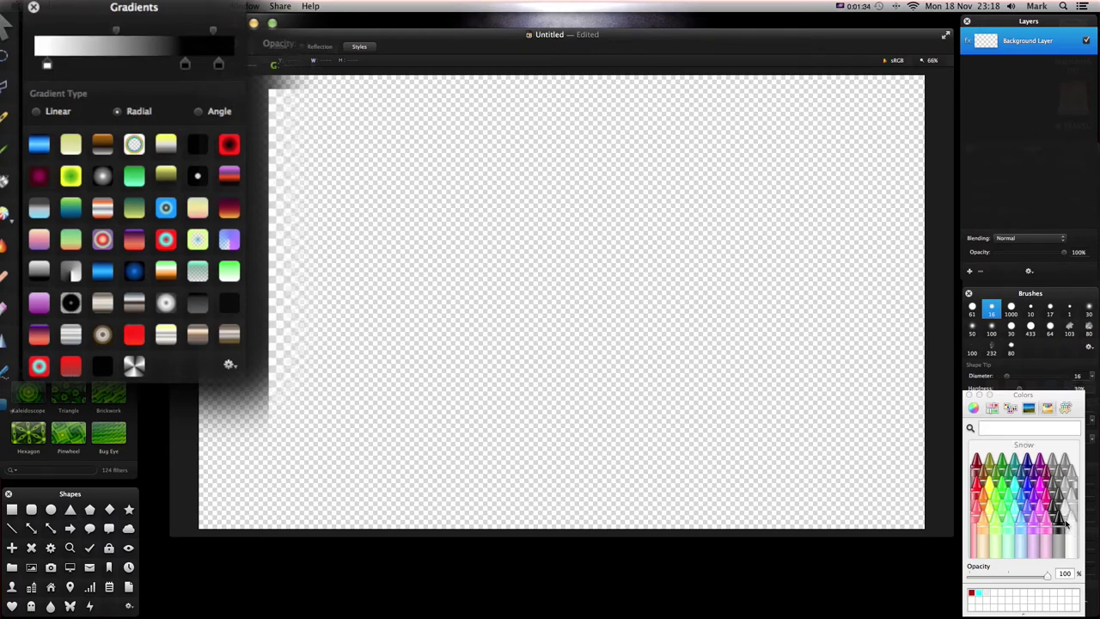
{"action": "left_click_drag", "start_coordinate": [188, 67], "coordinate": [82, 64]}
{"action": "left_click", "coordinate": [43, 65]}
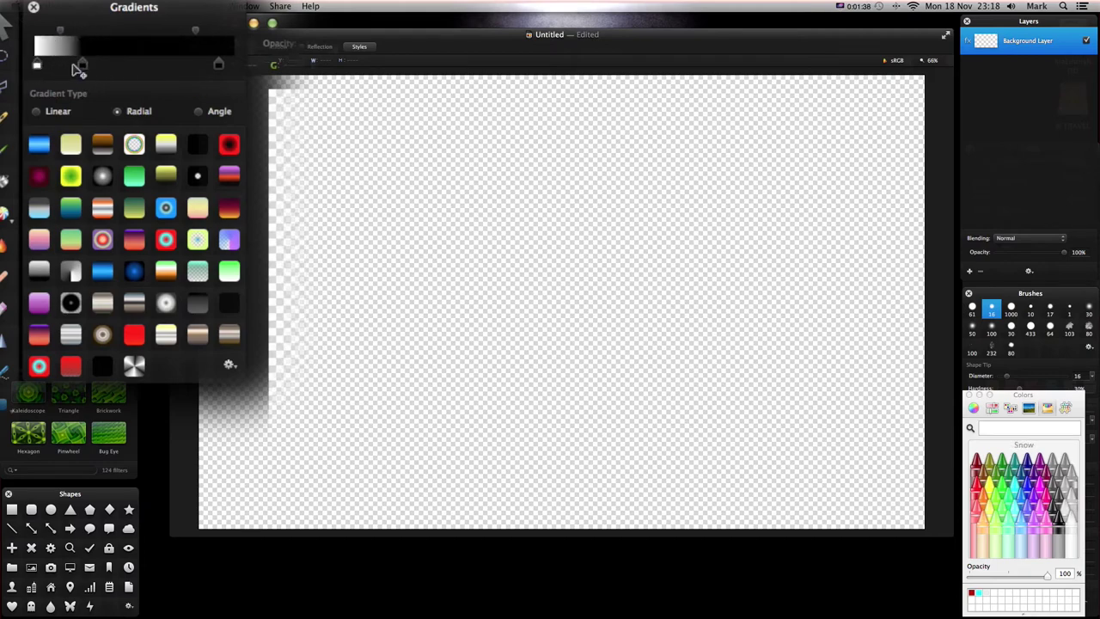
{"action": "left_click", "coordinate": [75, 67]}
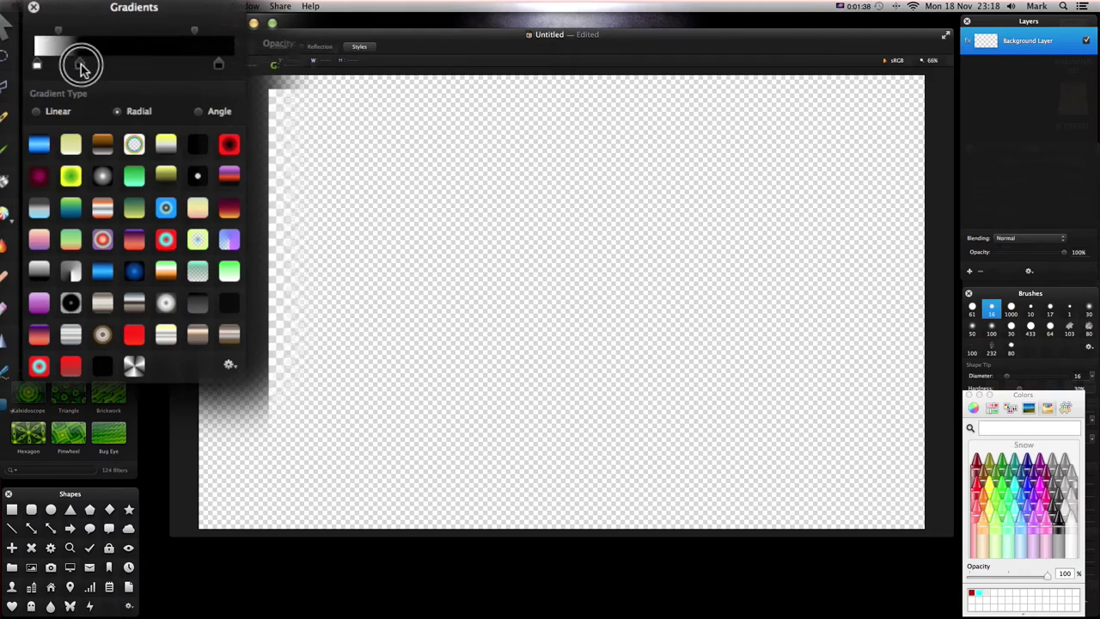
Step: Add white stops in the middle and at the right end, then reposition the stops into bands
{"action": "left_click", "coordinate": [135, 65]}
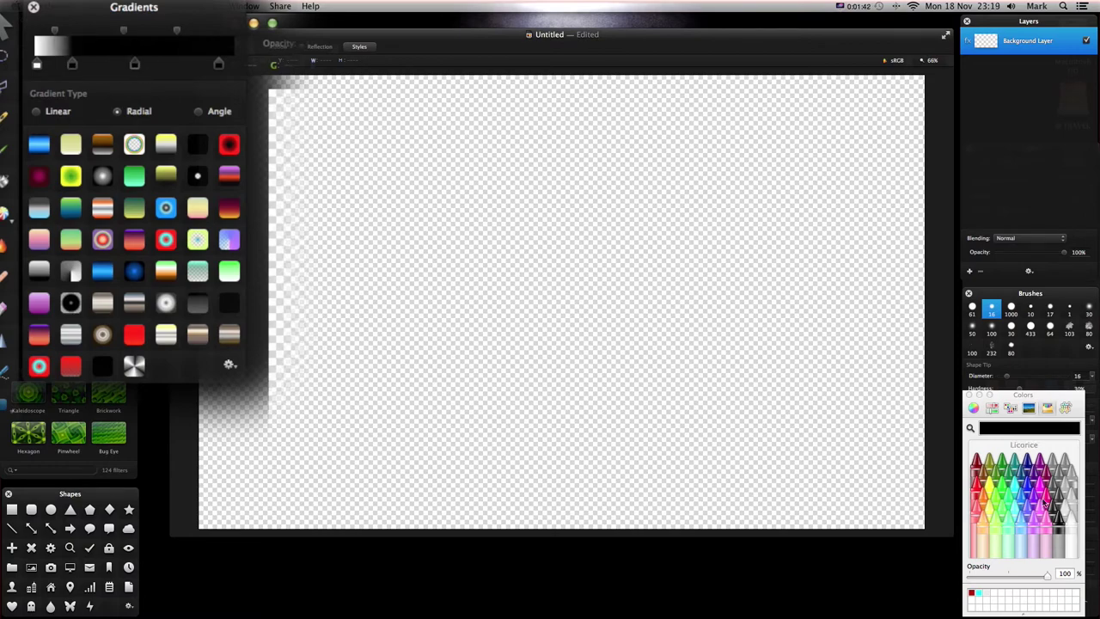
{"action": "left_click", "coordinate": [1072, 523]}
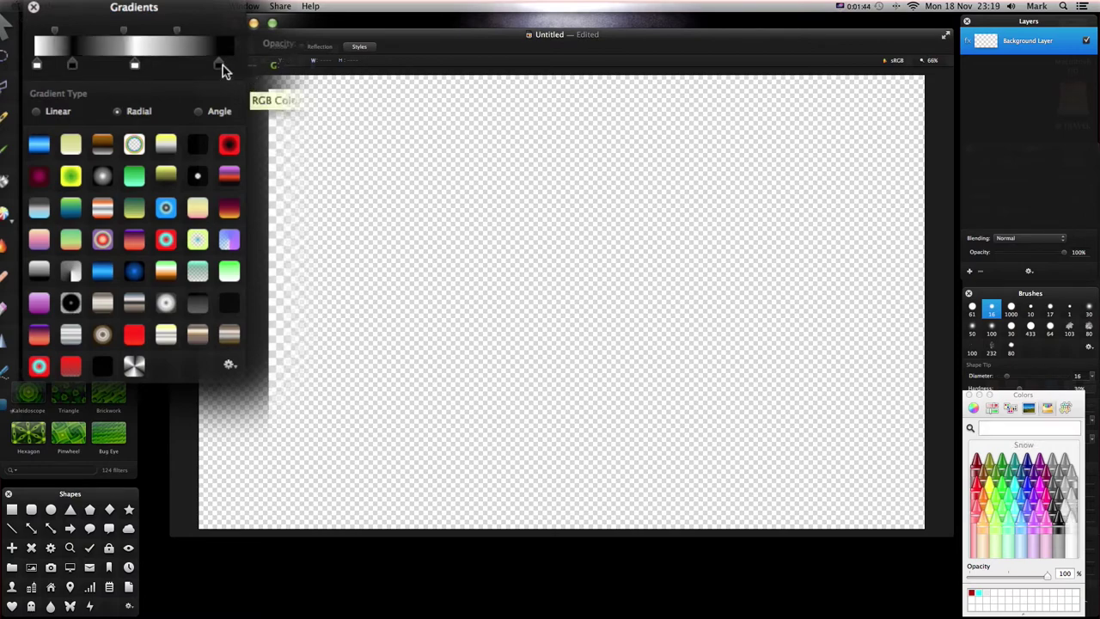
{"action": "left_click_drag", "start_coordinate": [218, 65], "coordinate": [178, 65]}
{"action": "left_click", "coordinate": [227, 68]}
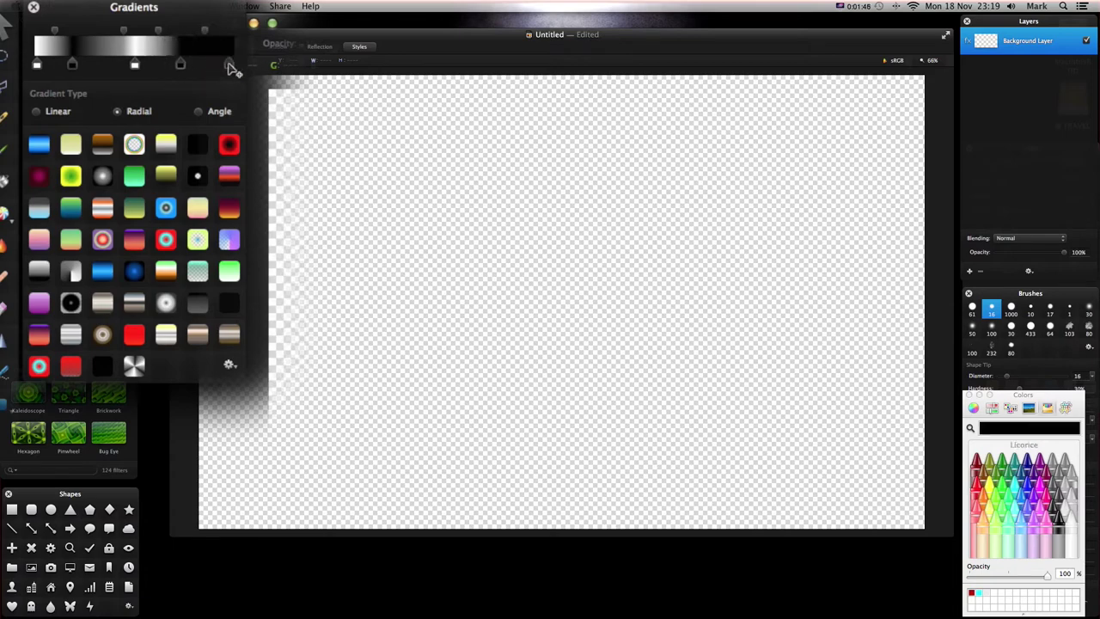
{"action": "left_click", "coordinate": [1073, 521]}
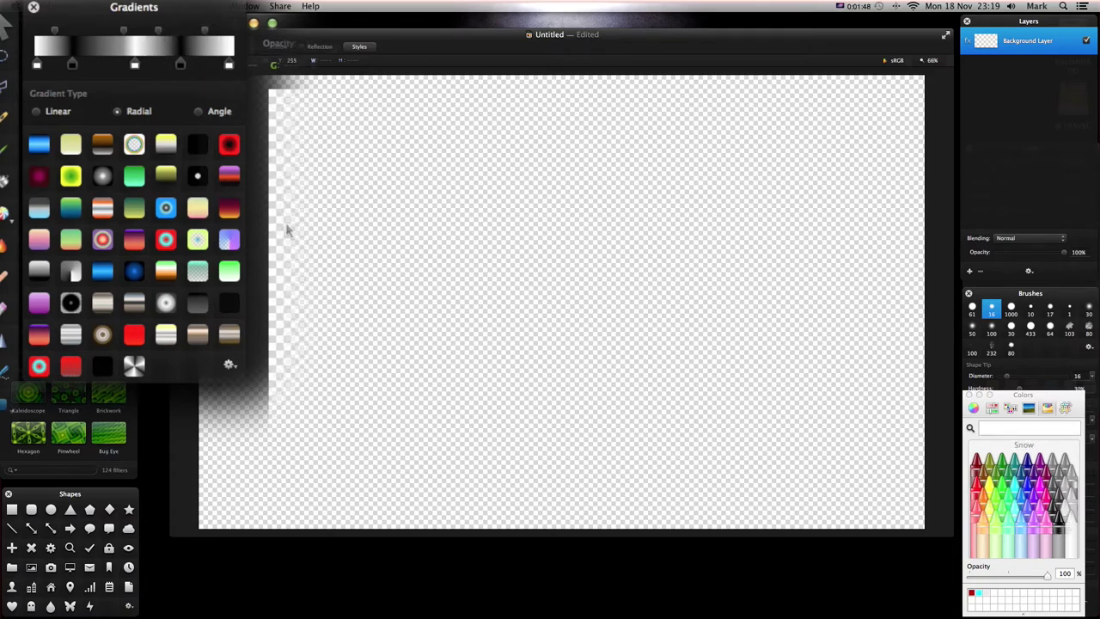
{"action": "mouse_move", "coordinate": [135, 67]}
{"action": "left_mouse_down"}
{"action": "mouse_move", "coordinate": [113, 60]}
{"action": "mouse_move", "coordinate": [124, 65]}
{"action": "mouse_move", "coordinate": [106, 31]}
{"action": "left_mouse_up"}
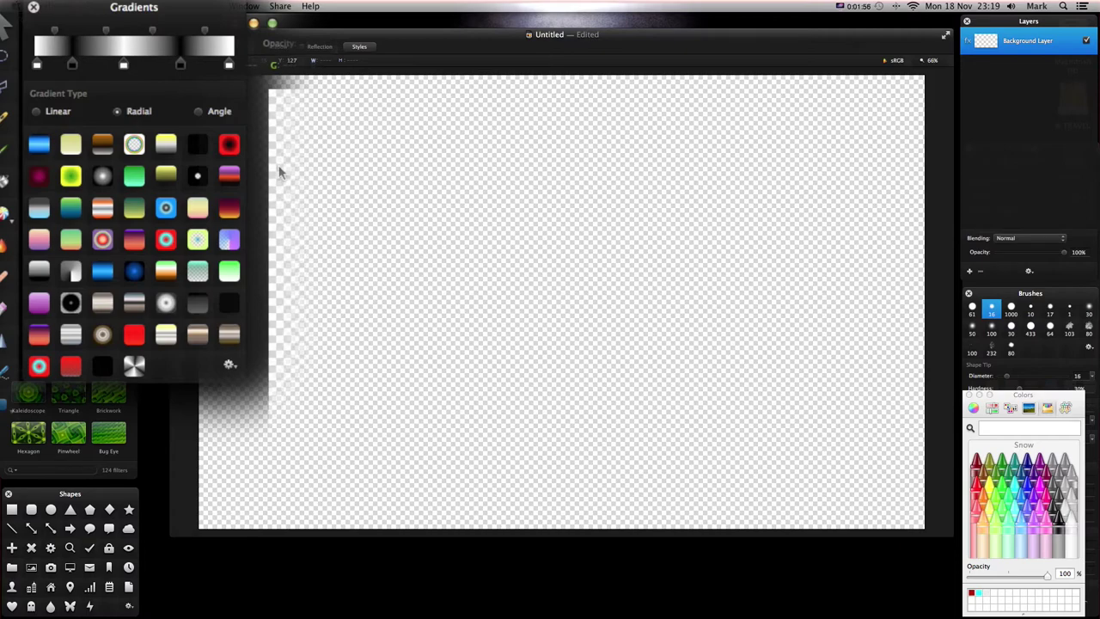
Step: Set the gradient type to Angle and drag it from the canvas centre downward
{"action": "left_click", "coordinate": [201, 112]}
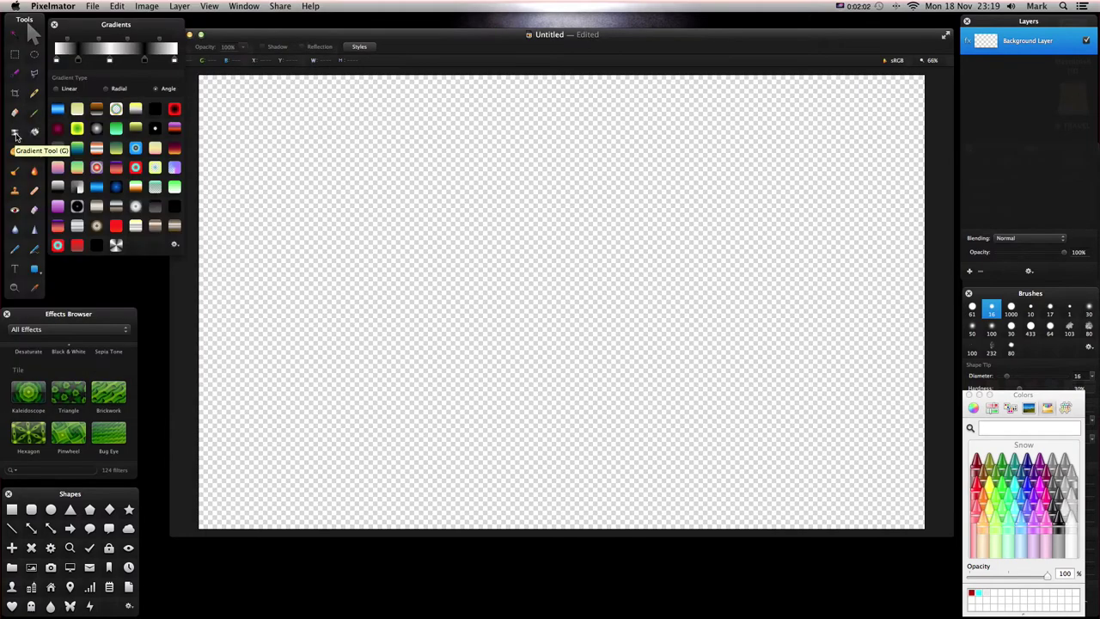
{"action": "left_click", "coordinate": [16, 133]}
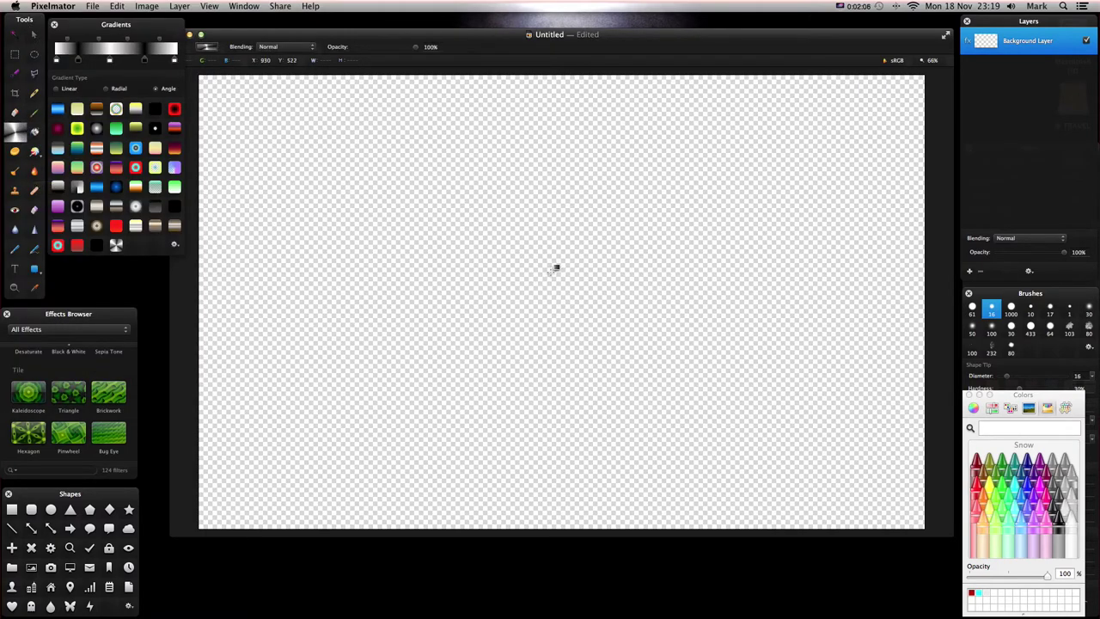
{"action": "left_click_drag", "start_coordinate": [553, 272], "coordinate": [509, 453]}
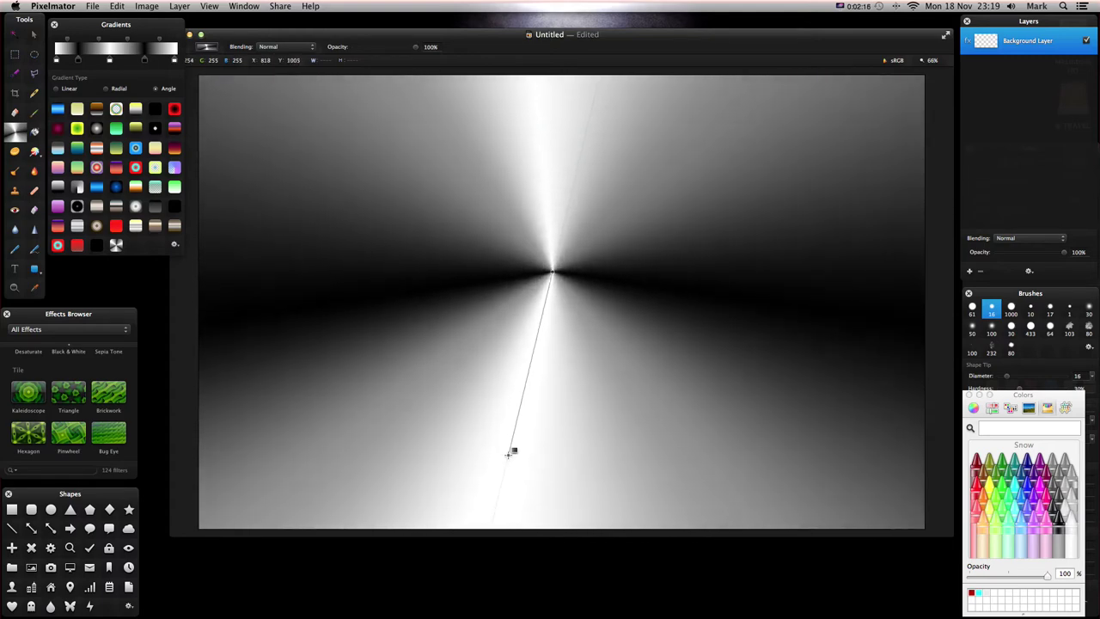
{"action": "left_click_drag", "start_coordinate": [509, 453], "coordinate": [510, 453]}
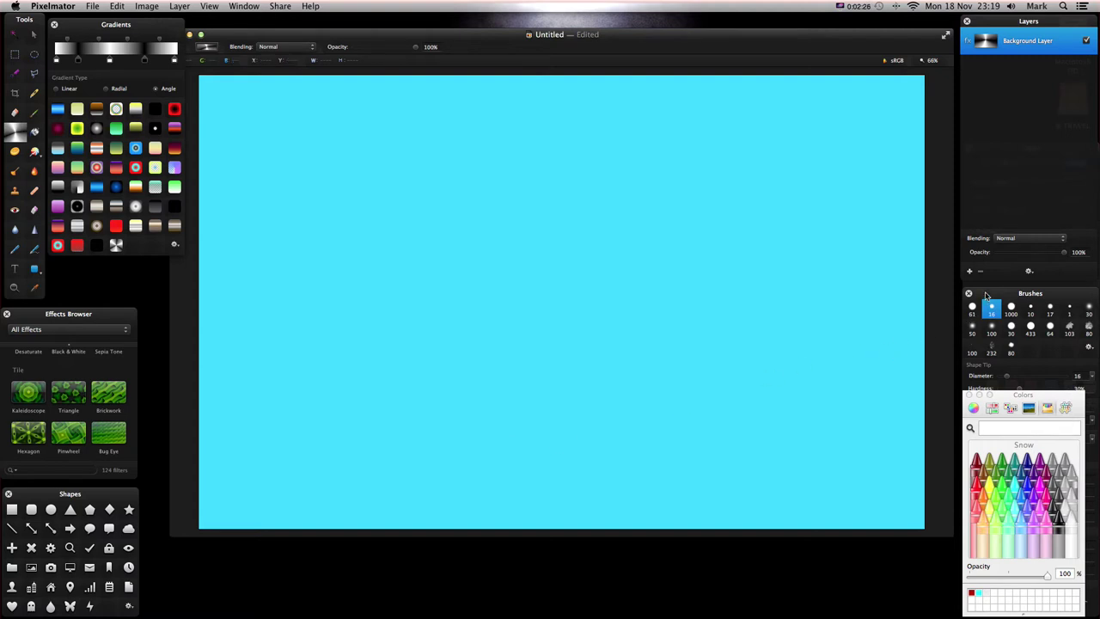
Step: Rearrange the side palettes and bring up the Styles panel
{"action": "left_click_drag", "start_coordinate": [988, 298], "coordinate": [986, 373]}
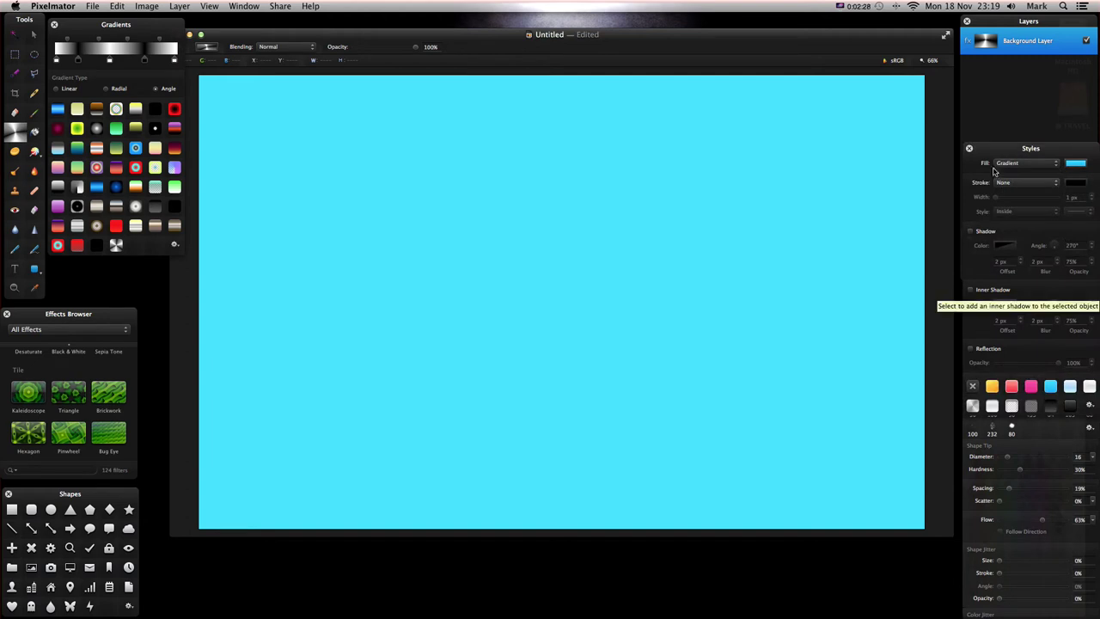
{"action": "left_click_drag", "start_coordinate": [995, 151], "coordinate": [991, 141]}
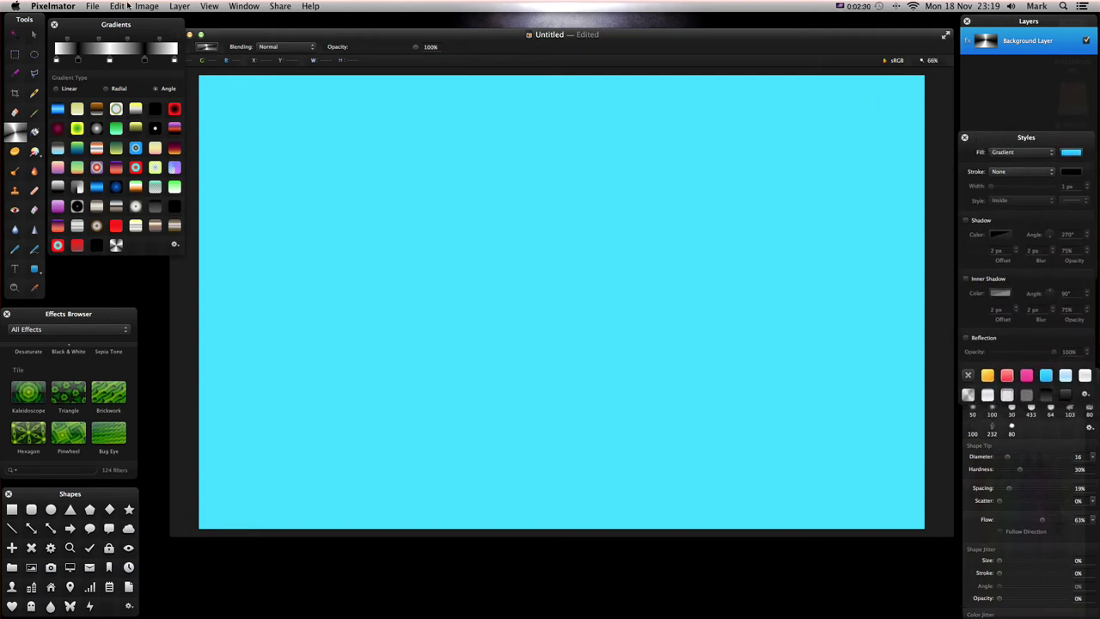
{"action": "left_click", "coordinate": [215, 6]}
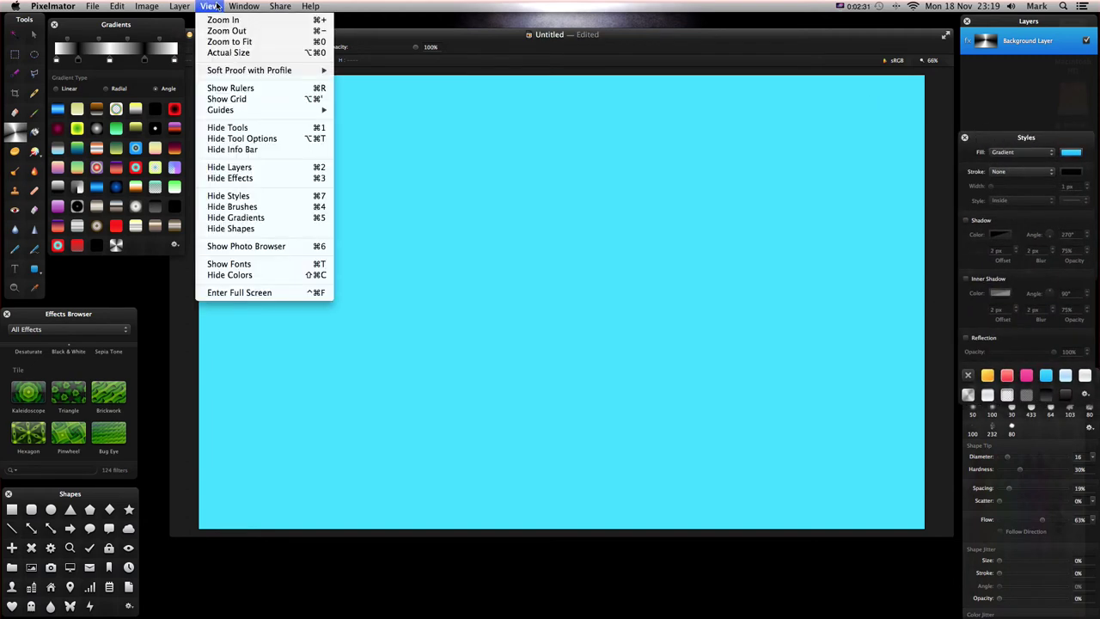
{"action": "left_click", "coordinate": [227, 196]}
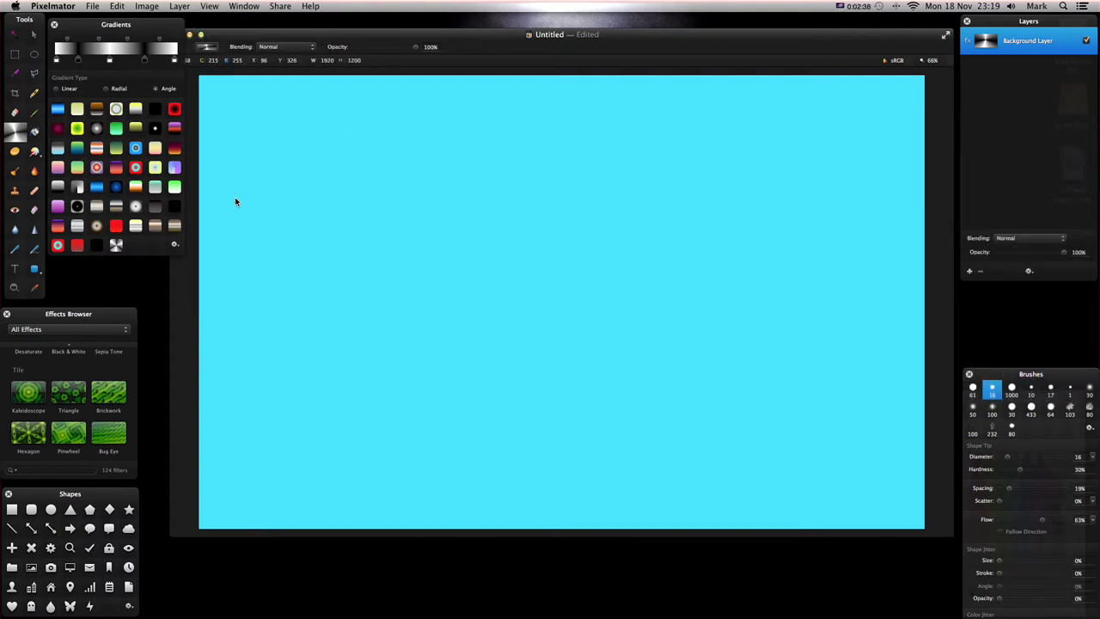
{"action": "key", "text": "super+7"}
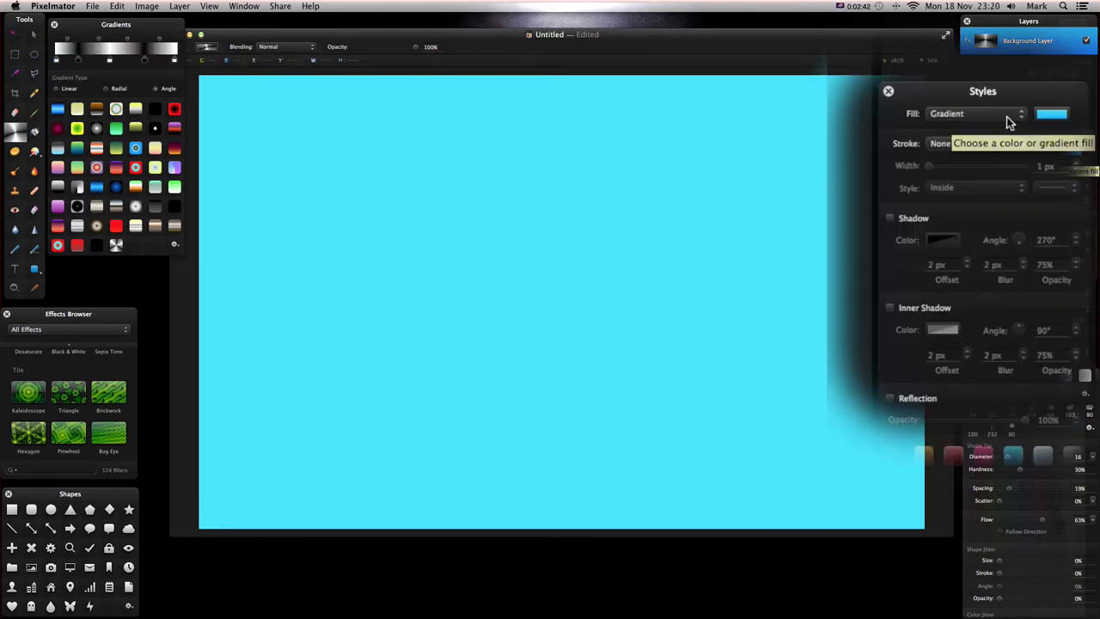
Step: Set the layer style Fill to None to remove the cyan fill
{"action": "left_click", "coordinate": [1049, 154]}
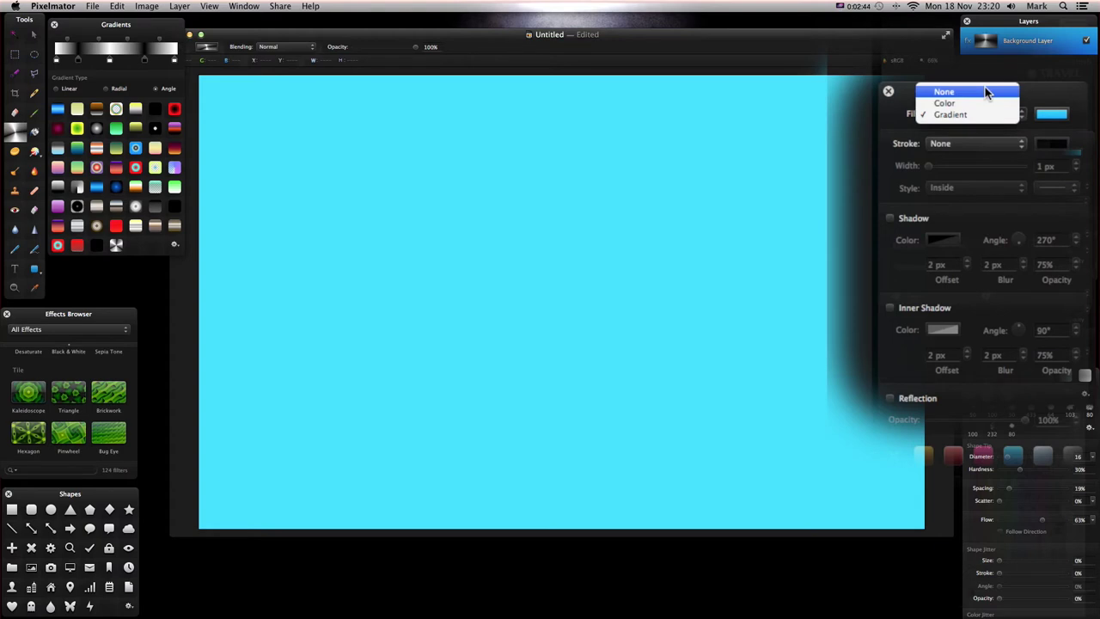
{"action": "left_click", "coordinate": [985, 90]}
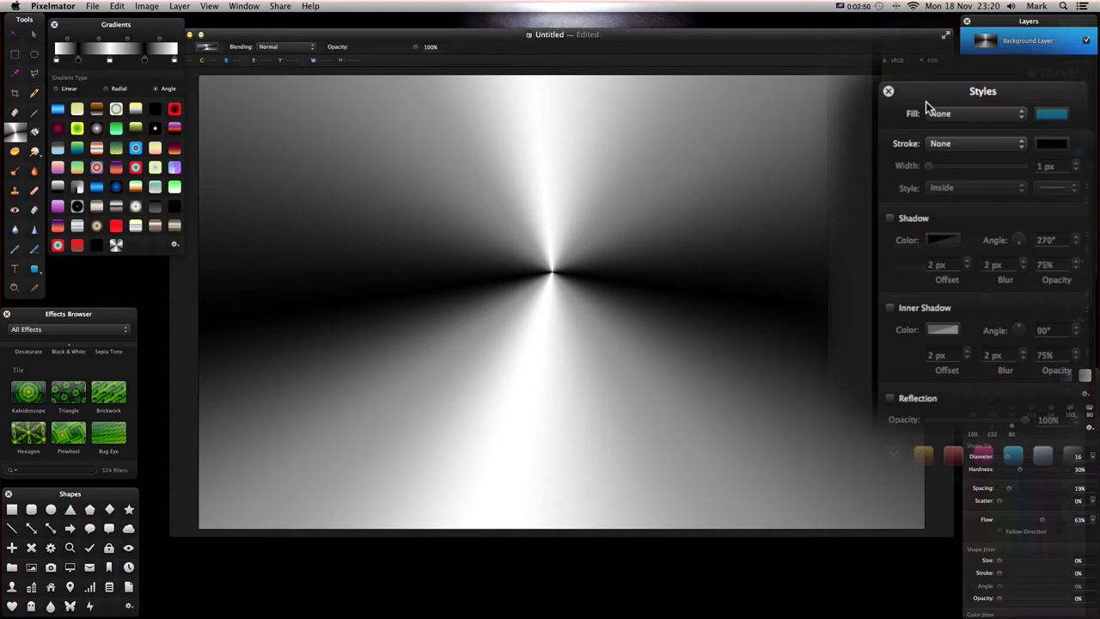
{"action": "mouse_move", "coordinate": [927, 104]}
{"action": "left_mouse_down"}
{"action": "mouse_move", "coordinate": [934, 62]}
{"action": "mouse_move", "coordinate": [937, 97]}
{"action": "left_mouse_up"}
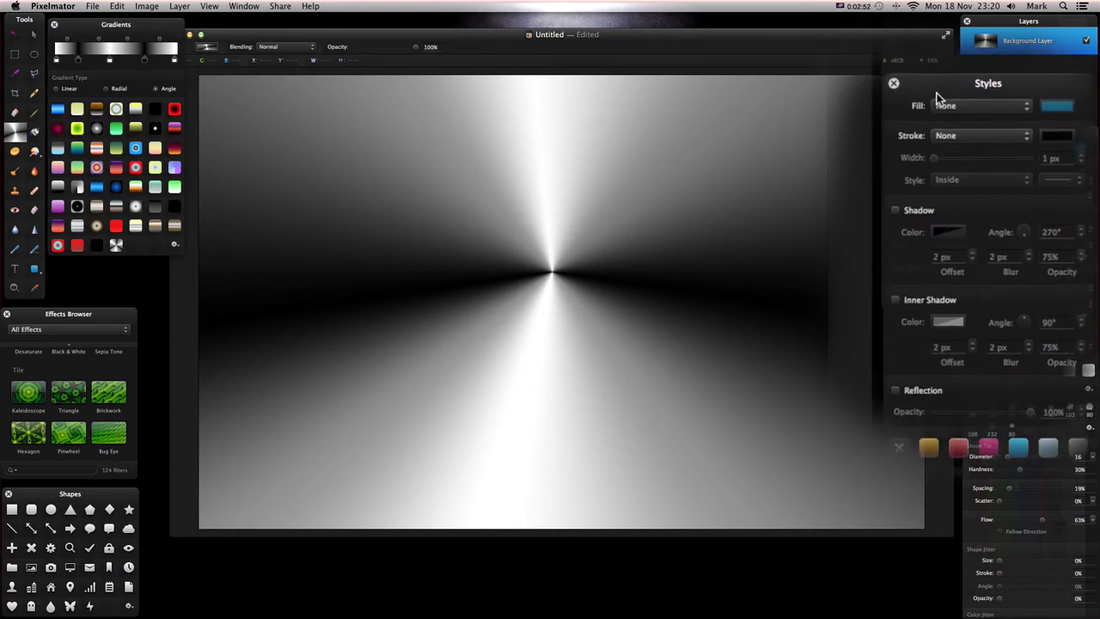
{"action": "left_click", "coordinate": [996, 105]}
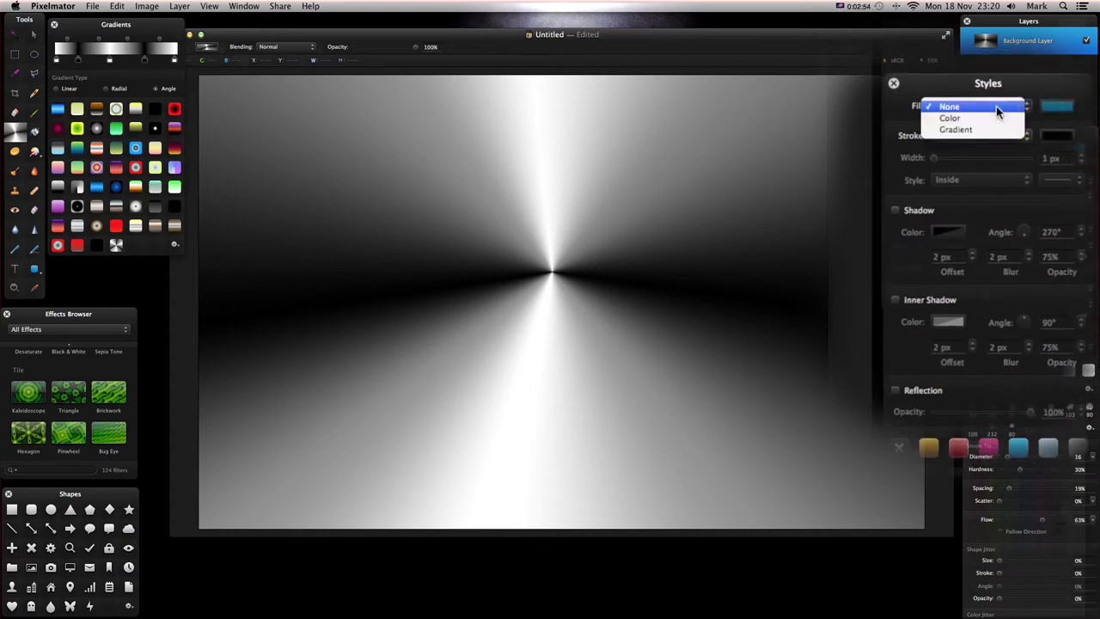
{"action": "left_click", "coordinate": [996, 106]}
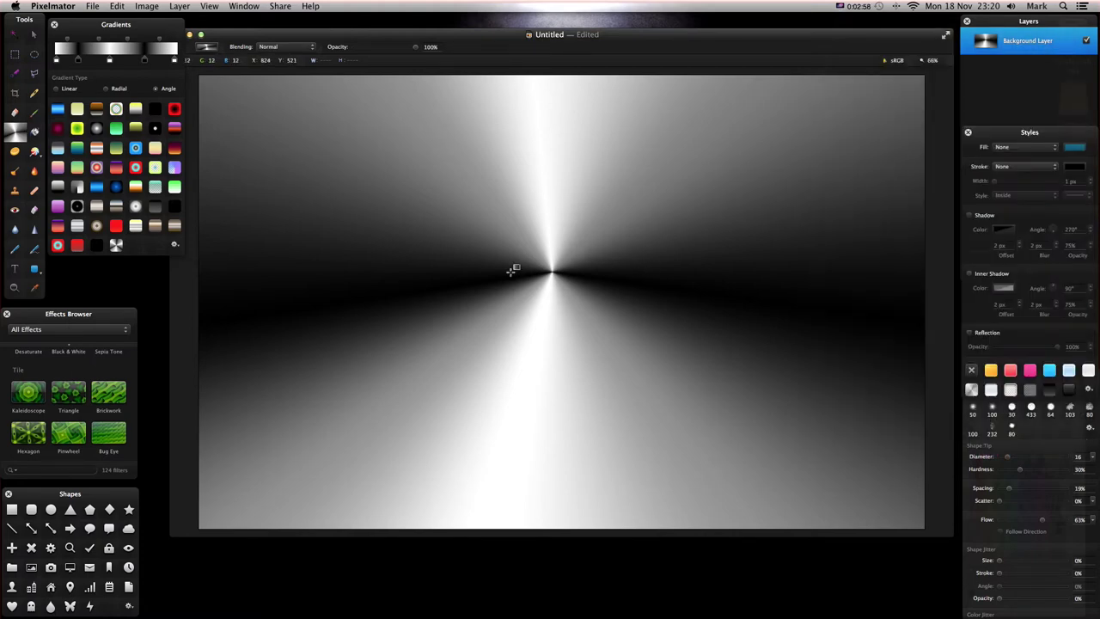
{"action": "scroll", "coordinate": [100, 379], "scroll_direction": "up", "scroll_amount": 15}
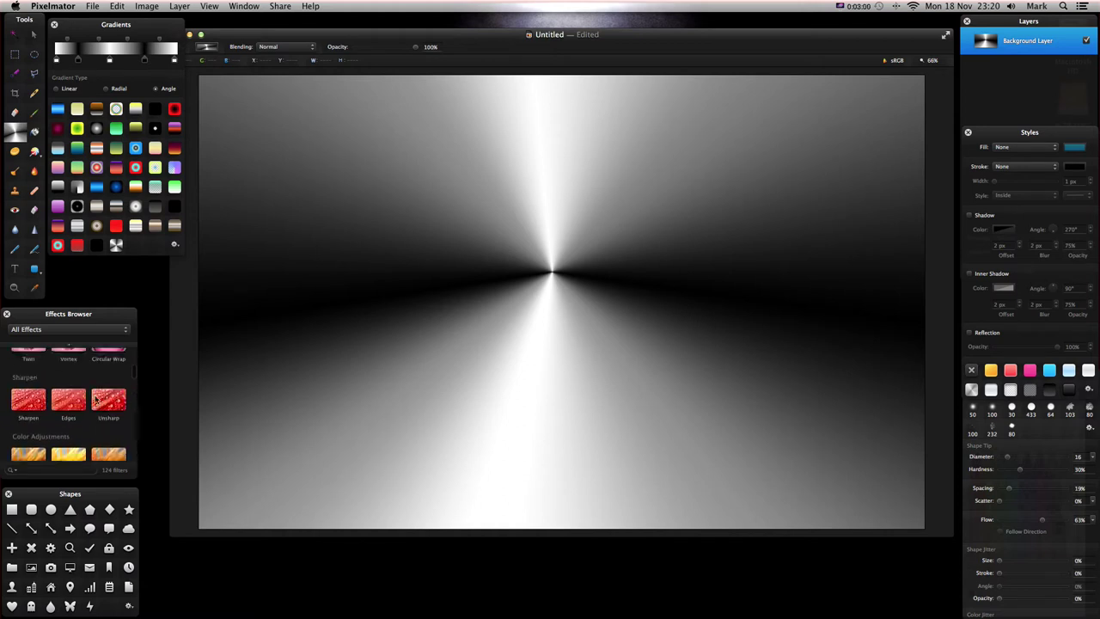
{"action": "scroll", "coordinate": [99, 379], "scroll_direction": "down", "scroll_amount": 8}
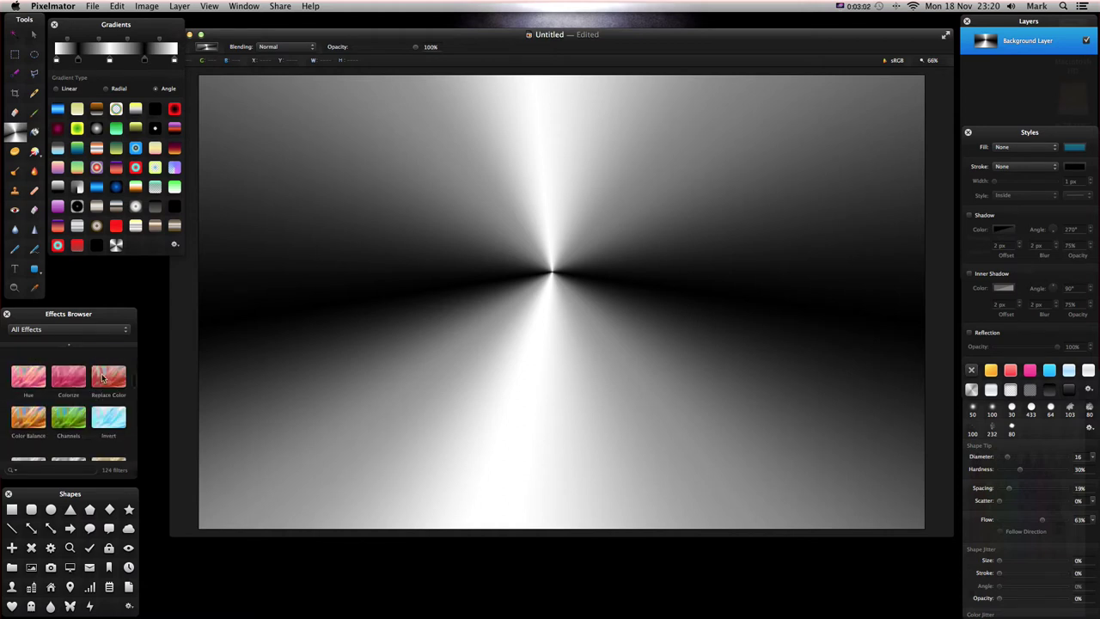
{"action": "scroll", "coordinate": [103, 379], "scroll_direction": "down", "scroll_amount": 8}
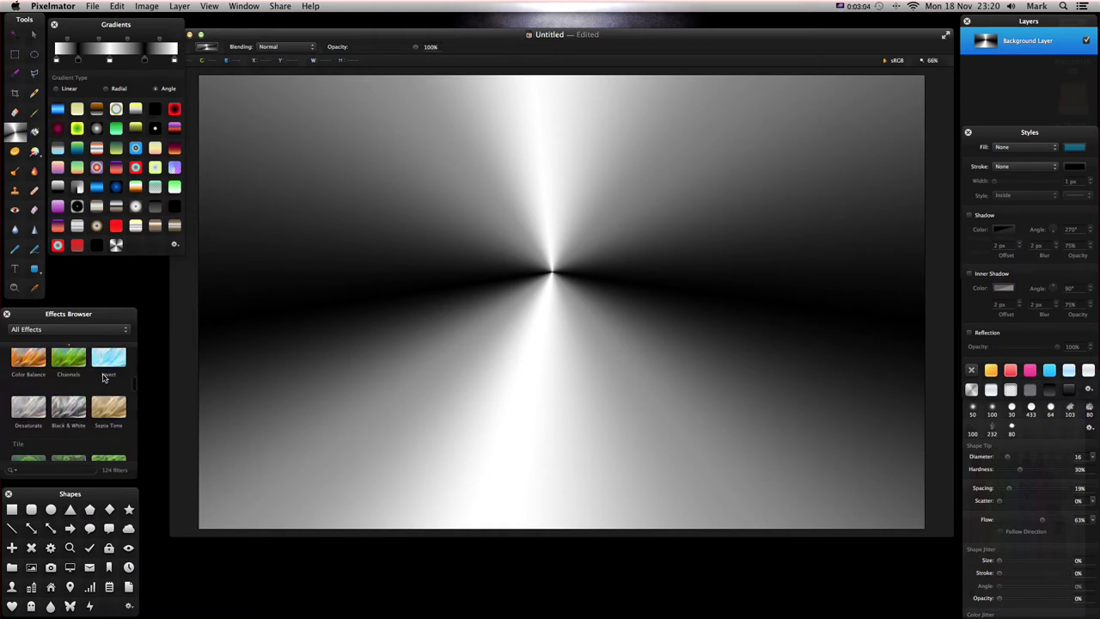
{"action": "scroll", "coordinate": [103, 378], "scroll_direction": "up", "scroll_amount": 1}
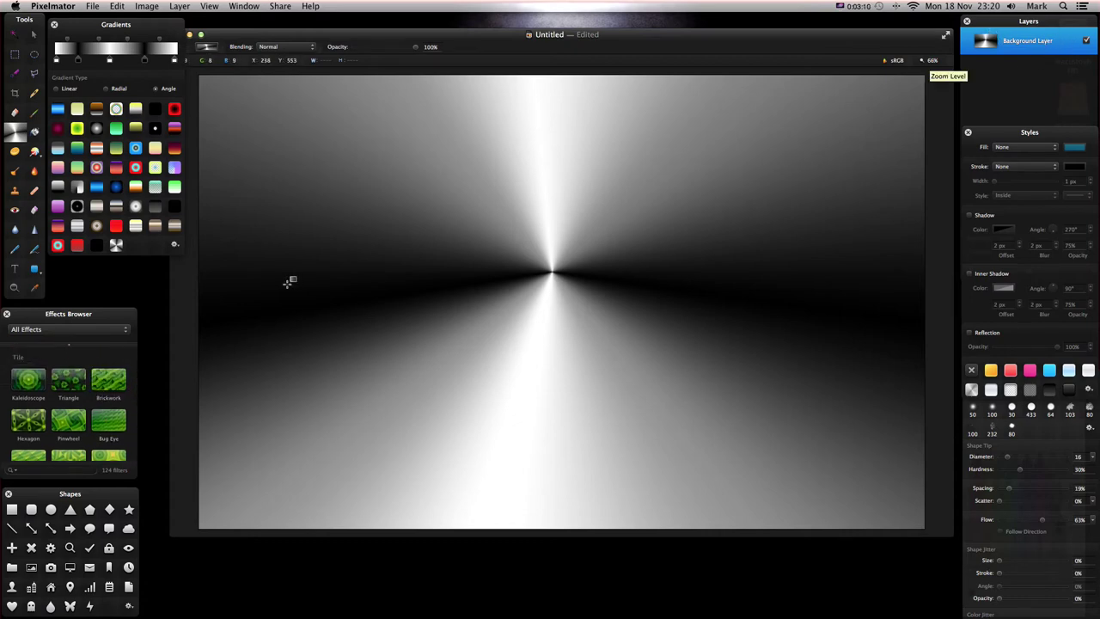
Step: Apply Brickwork to the canvas with Angle -180° and Width about 10.9 px
{"action": "left_click", "coordinate": [107, 378]}
{"action": "left_click_drag", "start_coordinate": [108, 375], "coordinate": [624, 258]}
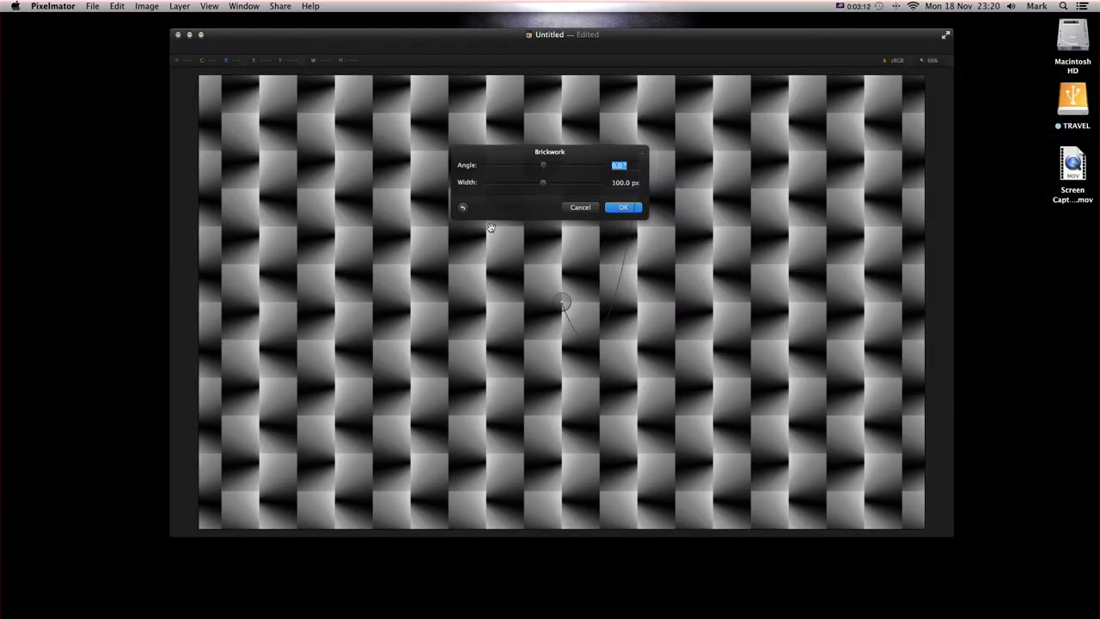
{"action": "mouse_move", "coordinate": [540, 158]}
{"action": "left_mouse_down"}
{"action": "mouse_move", "coordinate": [430, 114]}
{"action": "mouse_move", "coordinate": [571, 130]}
{"action": "mouse_move", "coordinate": [545, 138]}
{"action": "left_mouse_up"}
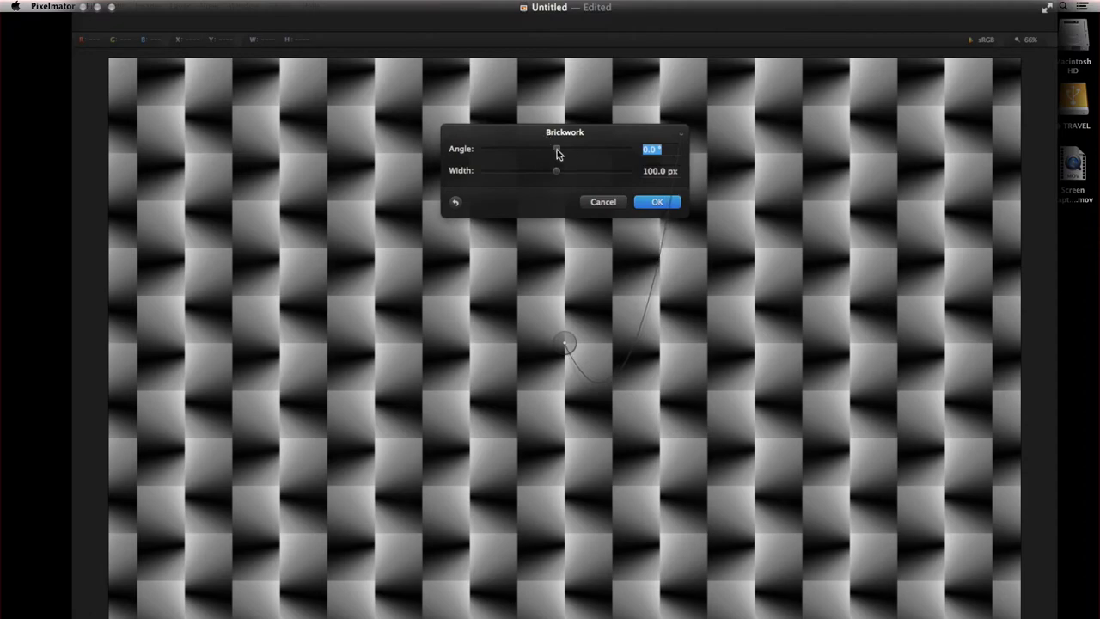
{"action": "left_click_drag", "start_coordinate": [557, 152], "coordinate": [483, 152]}
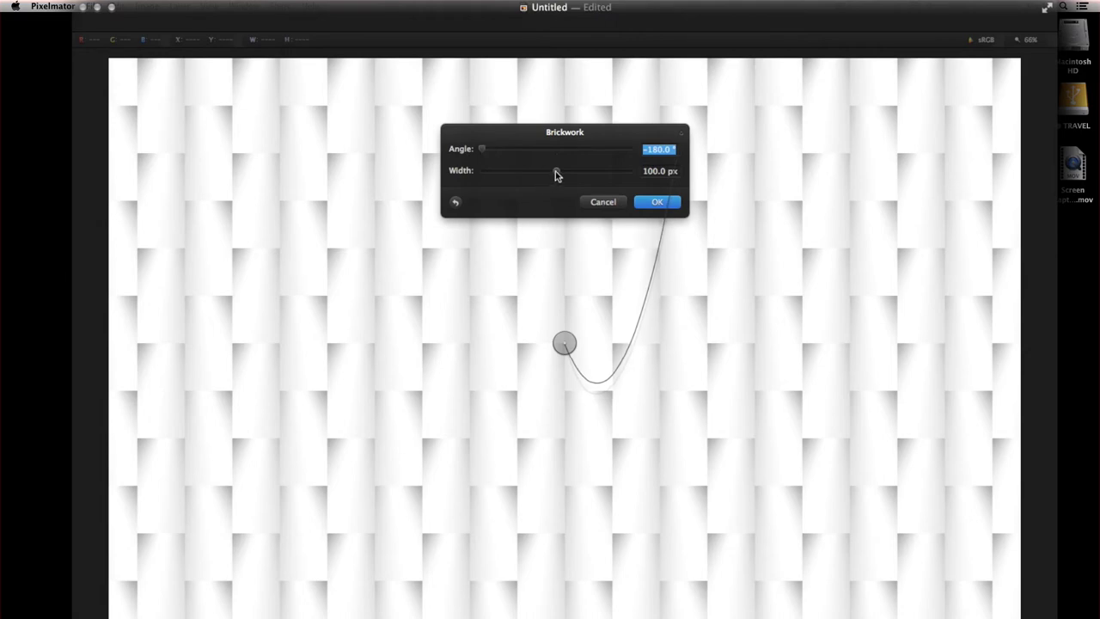
{"action": "left_click_drag", "start_coordinate": [555, 171], "coordinate": [491, 173]}
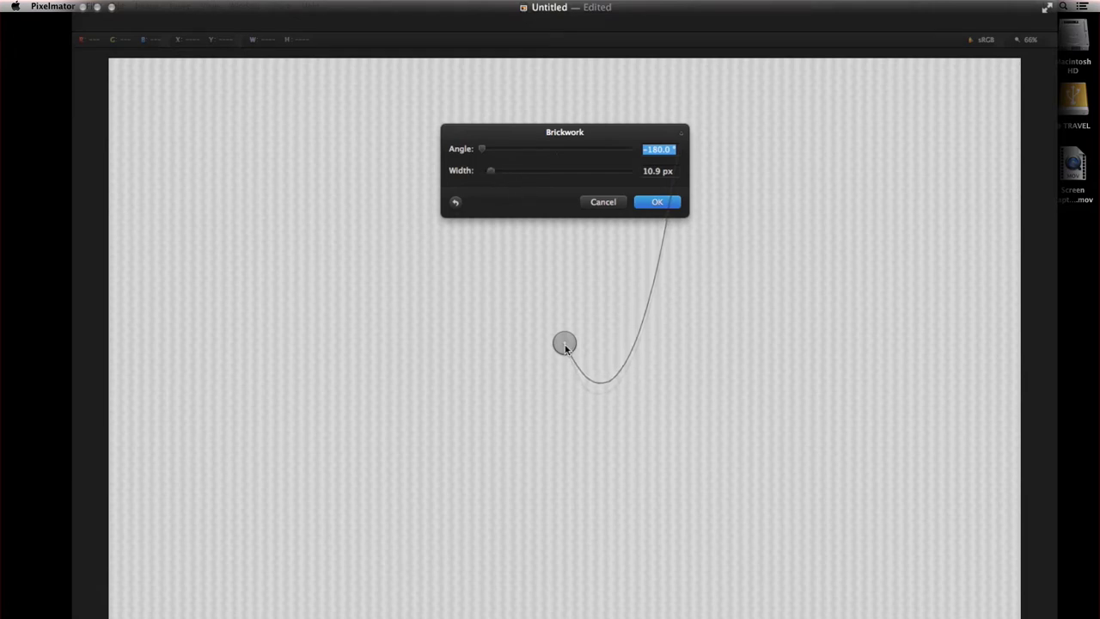
{"action": "left_click_drag", "start_coordinate": [565, 345], "coordinate": [521, 315]}
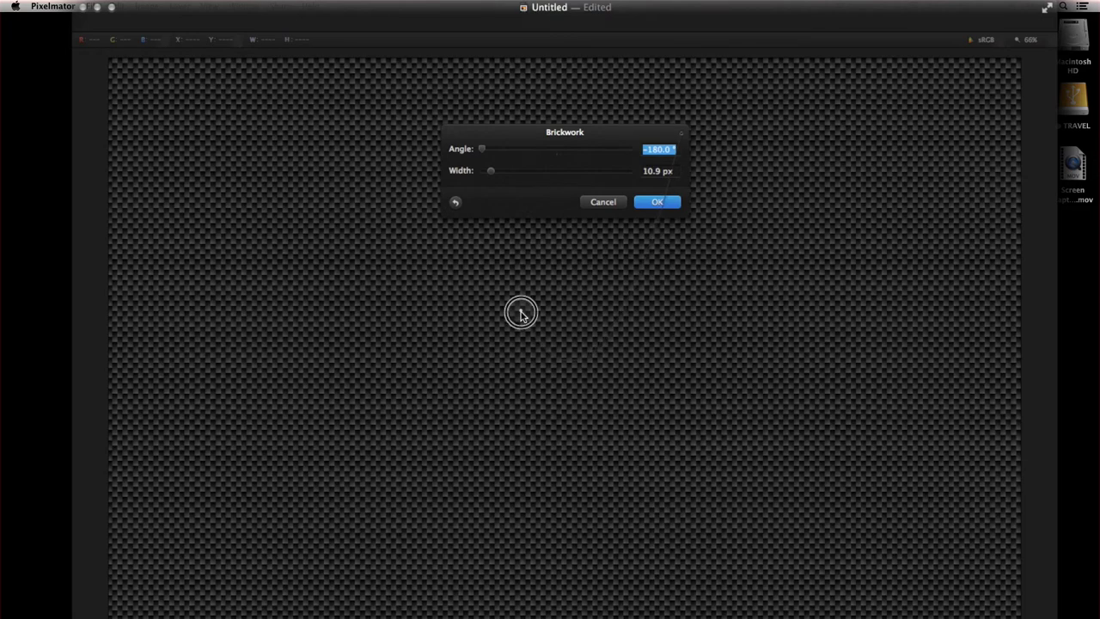
Step: Nudge the Brickwork centre, set Width to 12.1 px and confirm the effect
{"action": "left_click_drag", "start_coordinate": [521, 315], "coordinate": [521, 313]}
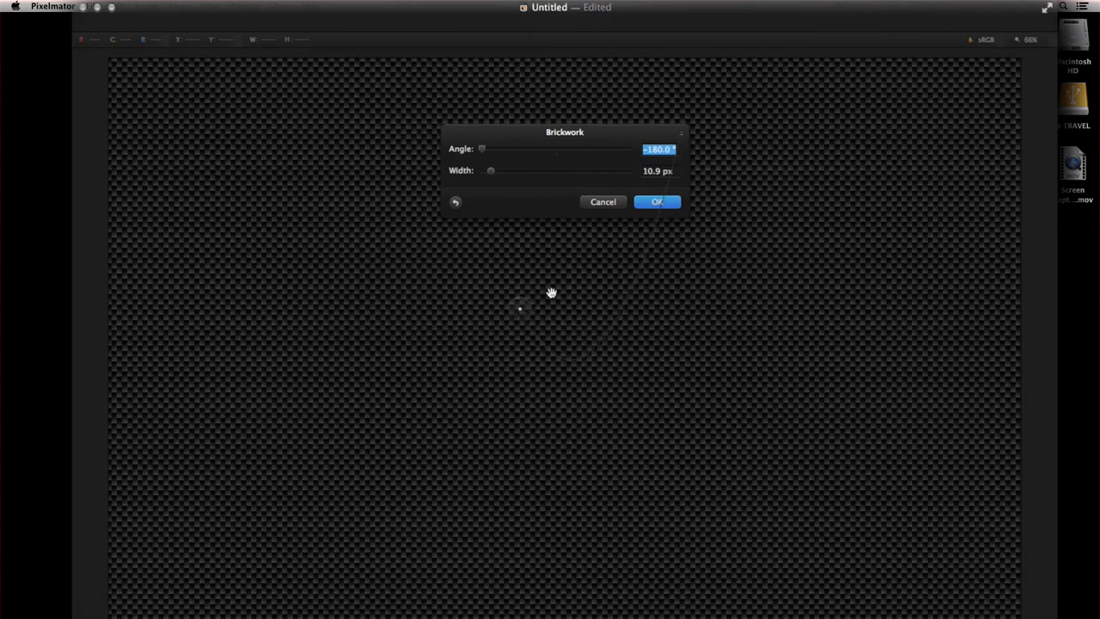
{"action": "left_click_drag", "start_coordinate": [492, 172], "coordinate": [493, 174]}
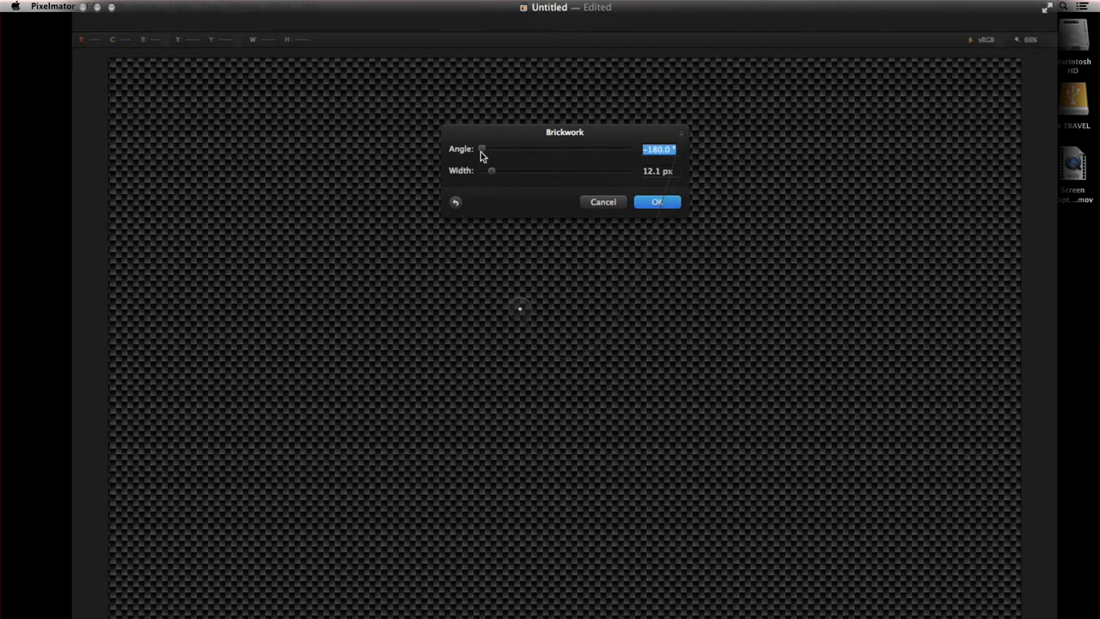
{"action": "left_click", "coordinate": [655, 203]}
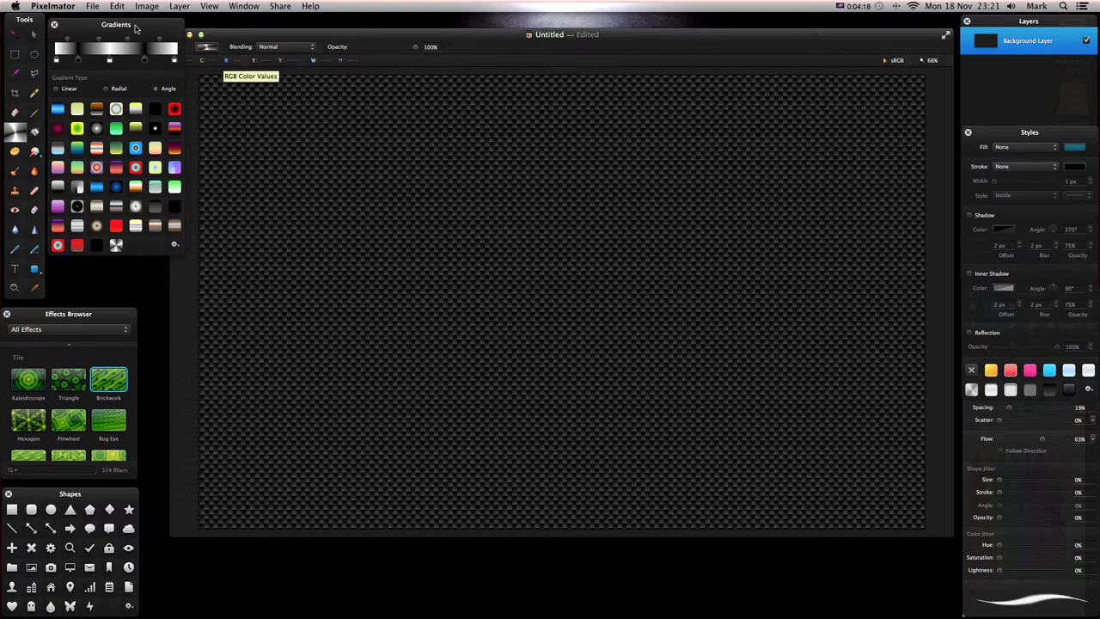
Step: Duplicate Background Layer and rename the copy 'CLIPPING LAYER'
{"action": "left_click", "coordinate": [93, 6]}
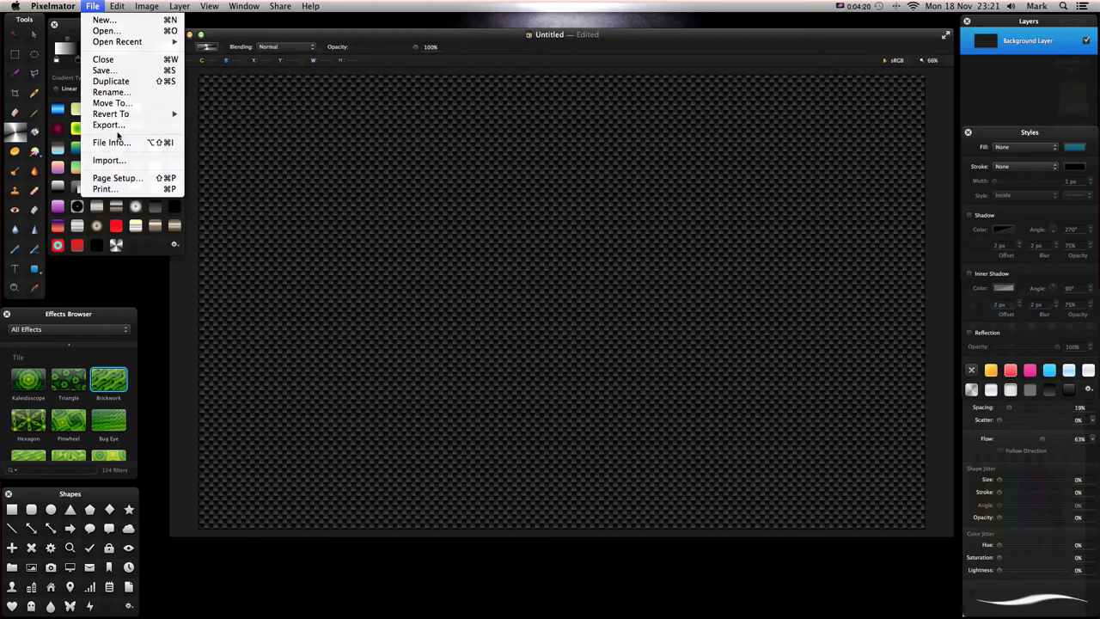
{"action": "left_click", "coordinate": [527, 307]}
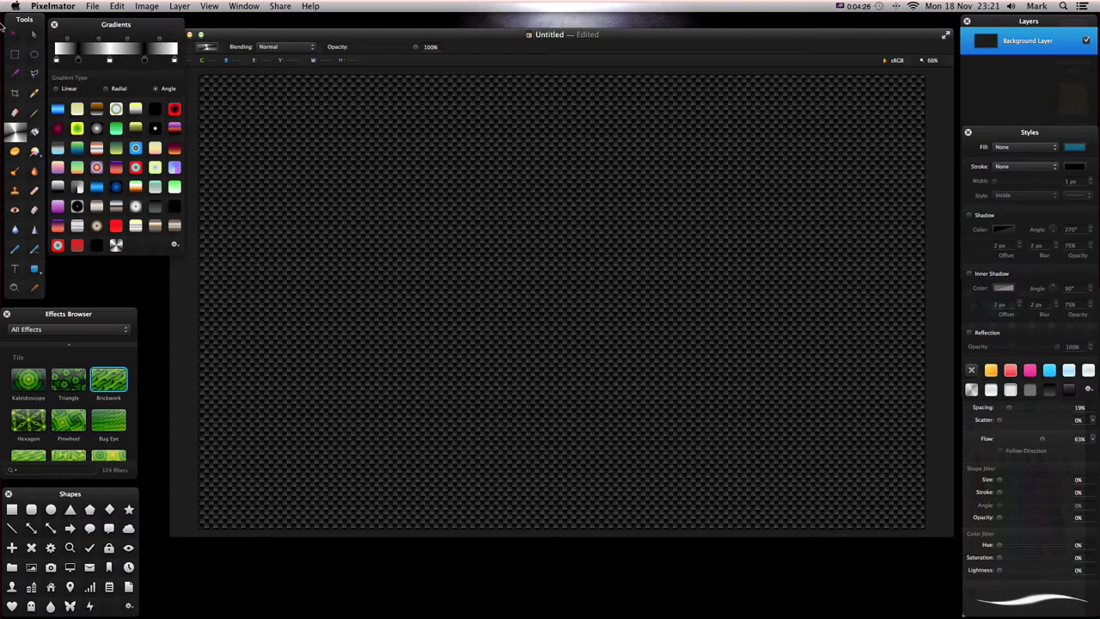
{"action": "left_click", "coordinate": [34, 35]}
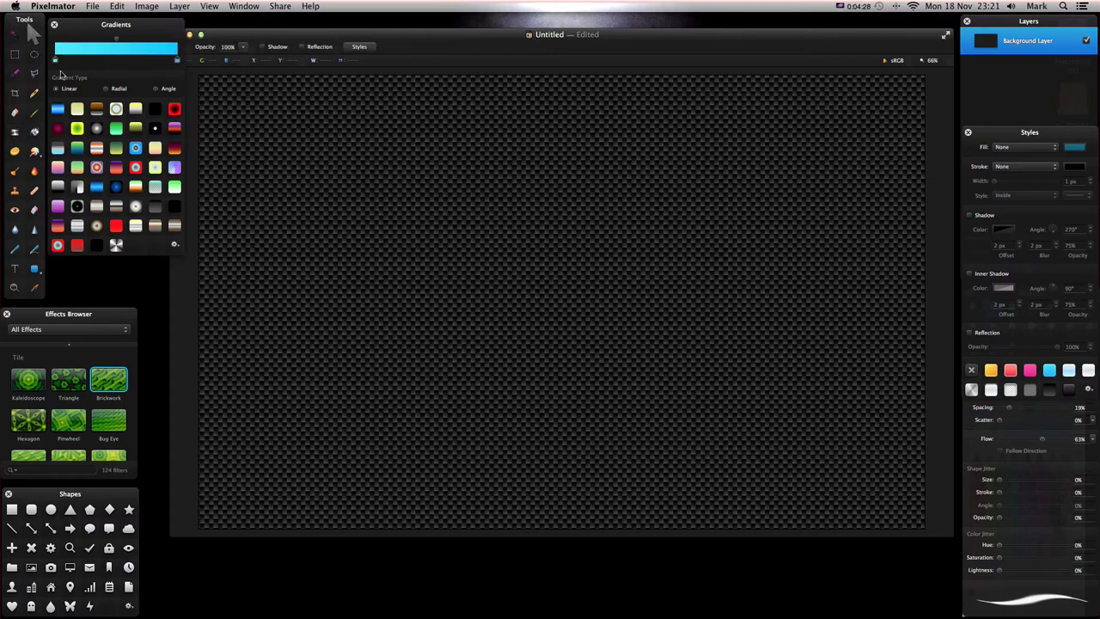
{"action": "right_click", "coordinate": [1027, 42]}
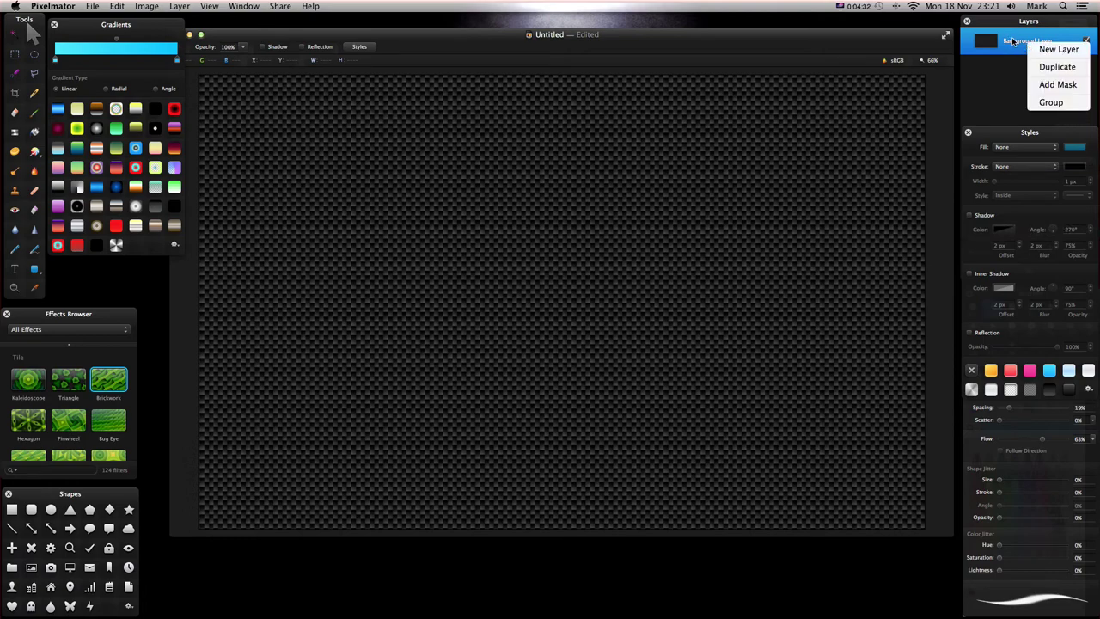
{"action": "left_click", "coordinate": [1057, 67]}
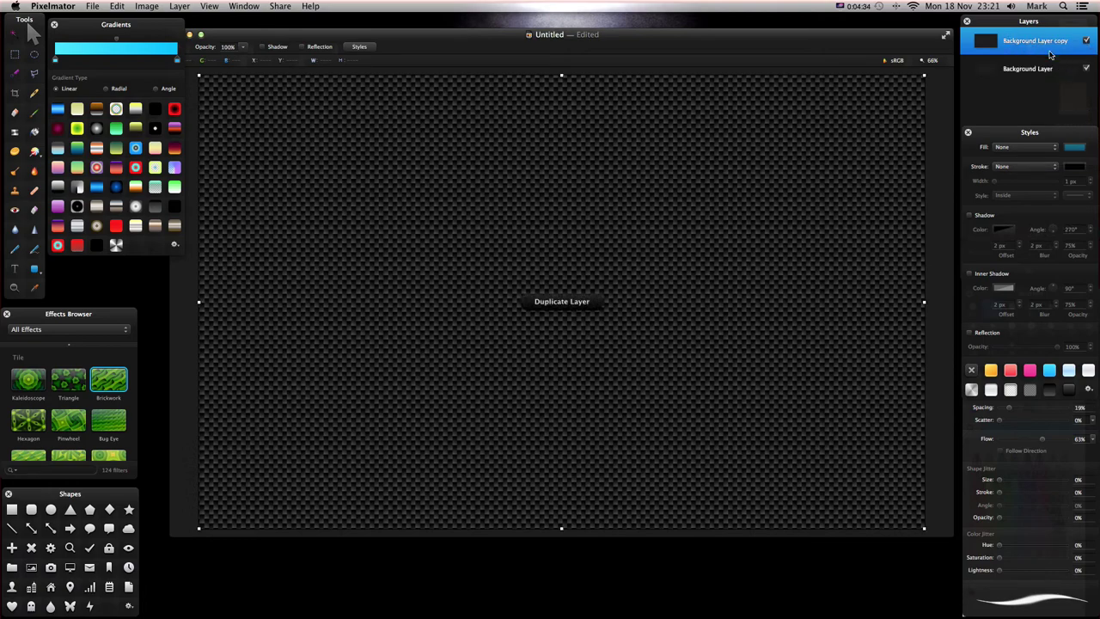
{"action": "double_click", "coordinate": [1041, 40]}
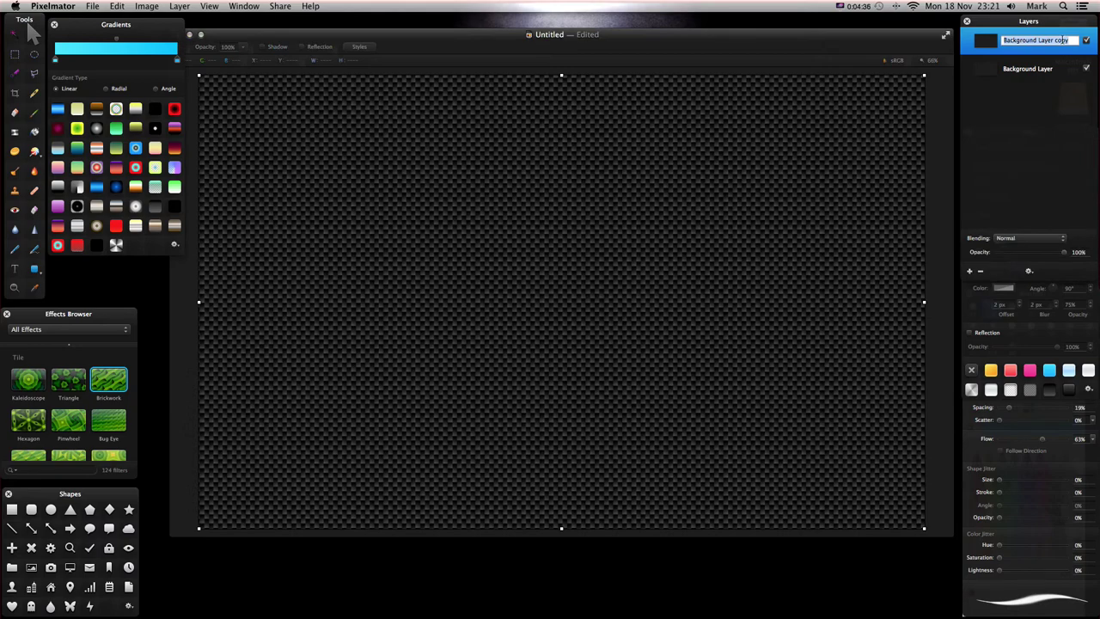
{"action": "type", "text": "CLIPPING LAYER"}
{"action": "key", "text": "Return"}
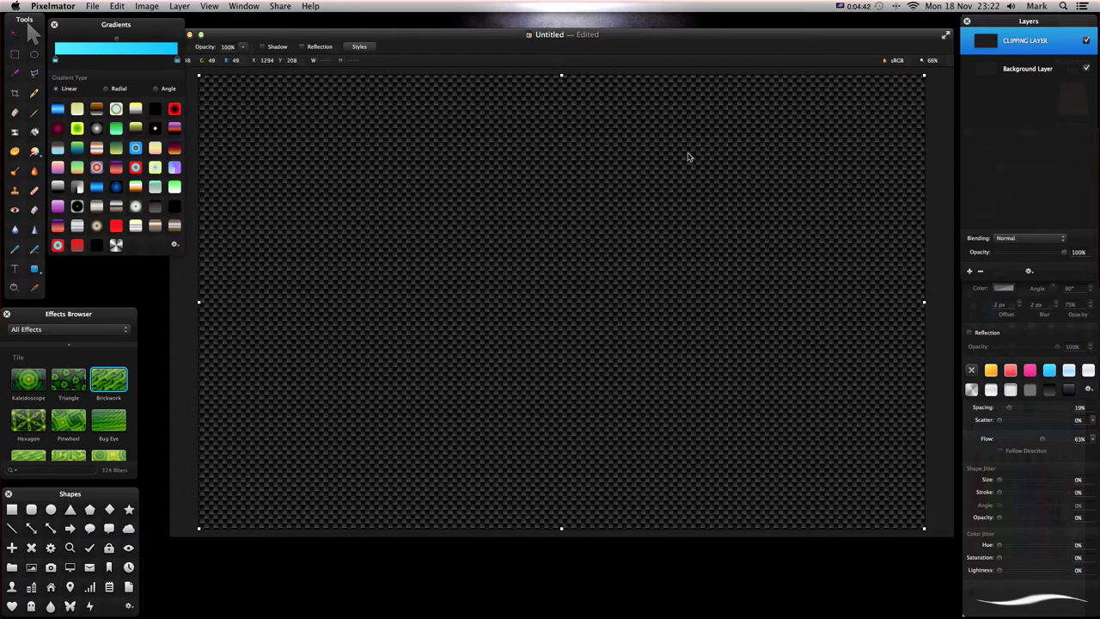
{"action": "left_click", "coordinate": [15, 268]}
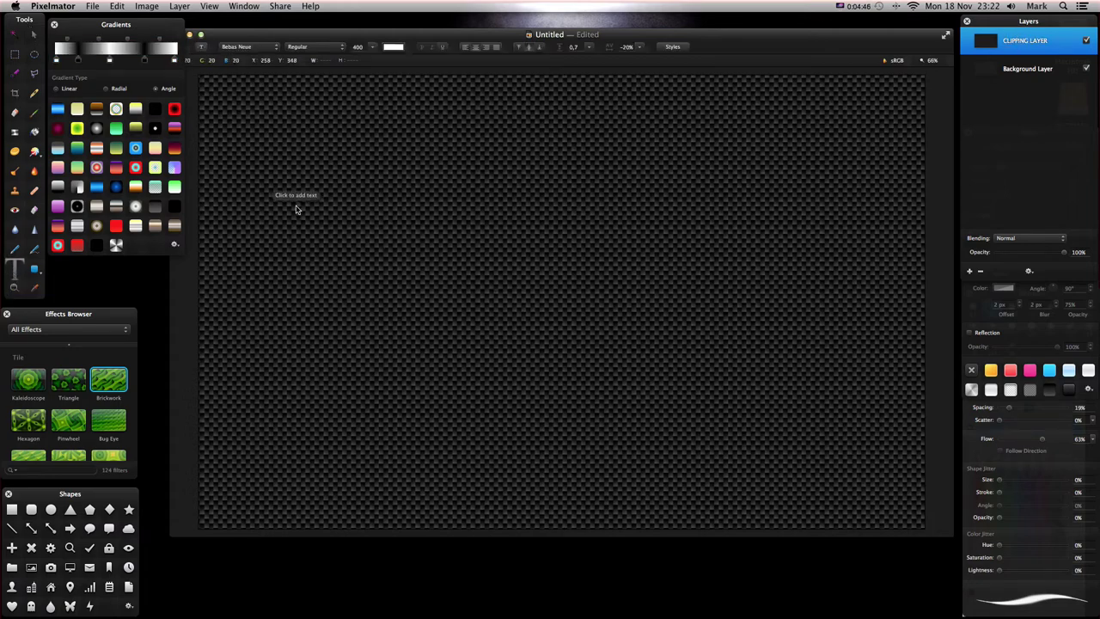
Step: Draw a text box and type 'CARBON' in it
{"action": "left_click_drag", "start_coordinate": [298, 207], "coordinate": [911, 472]}
{"action": "double_click", "coordinate": [651, 368]}
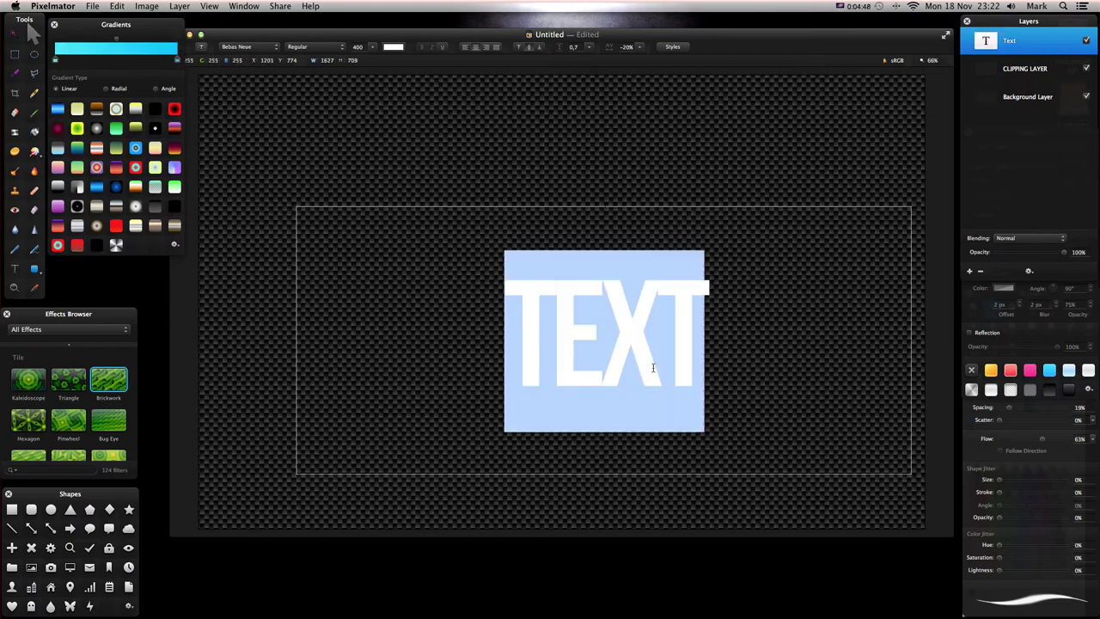
{"action": "type", "text": "CARBOM"}
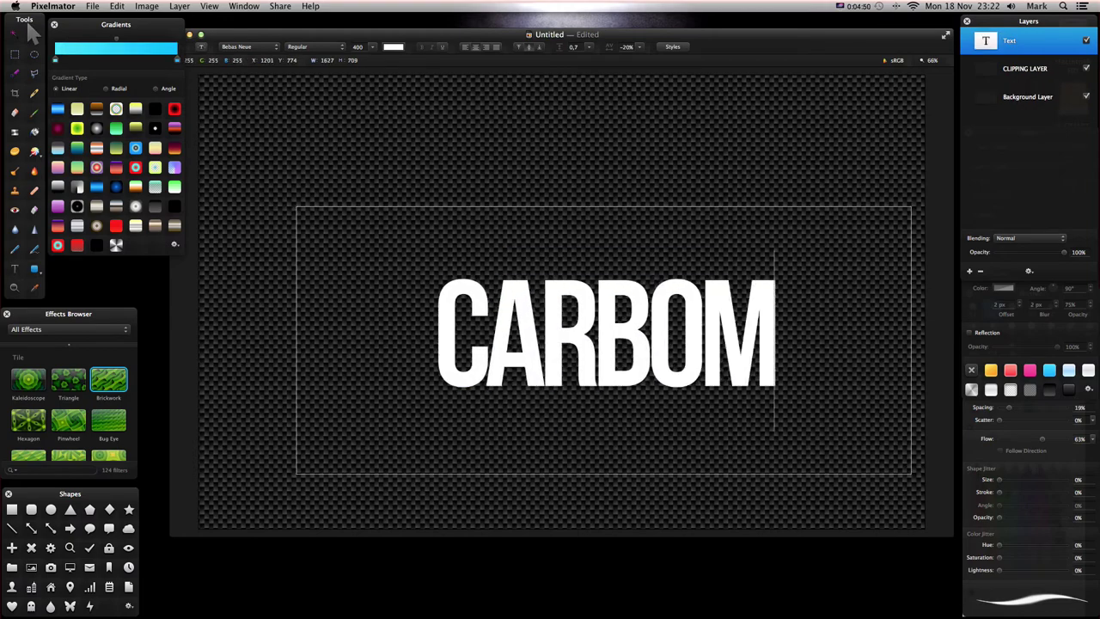
{"action": "key", "text": "BackSpace"}
{"action": "type", "text": "N"}
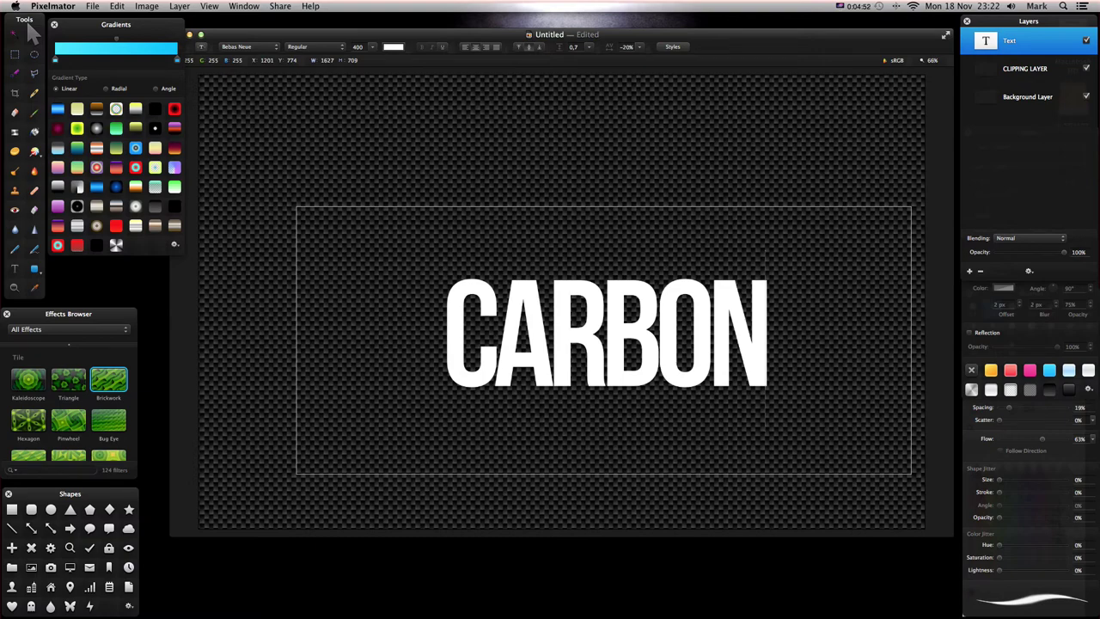
Step: Set the CARBON text to font size 600 and move it up and left into place
{"action": "key", "text": "super+a"}
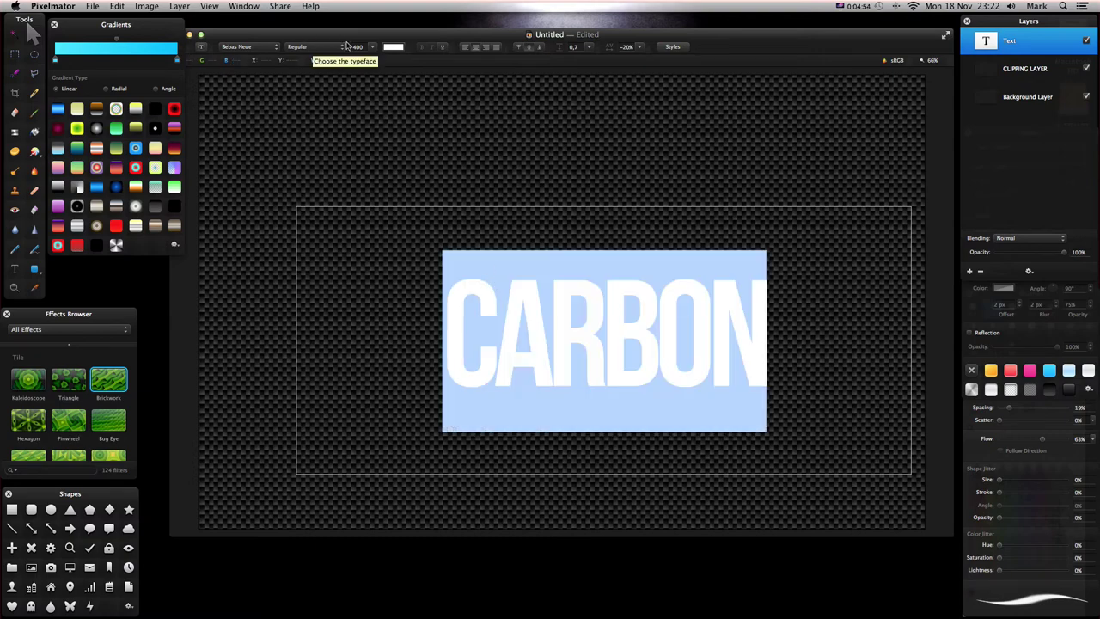
{"action": "double_click", "coordinate": [358, 46]}
{"action": "type", "text": "60"}
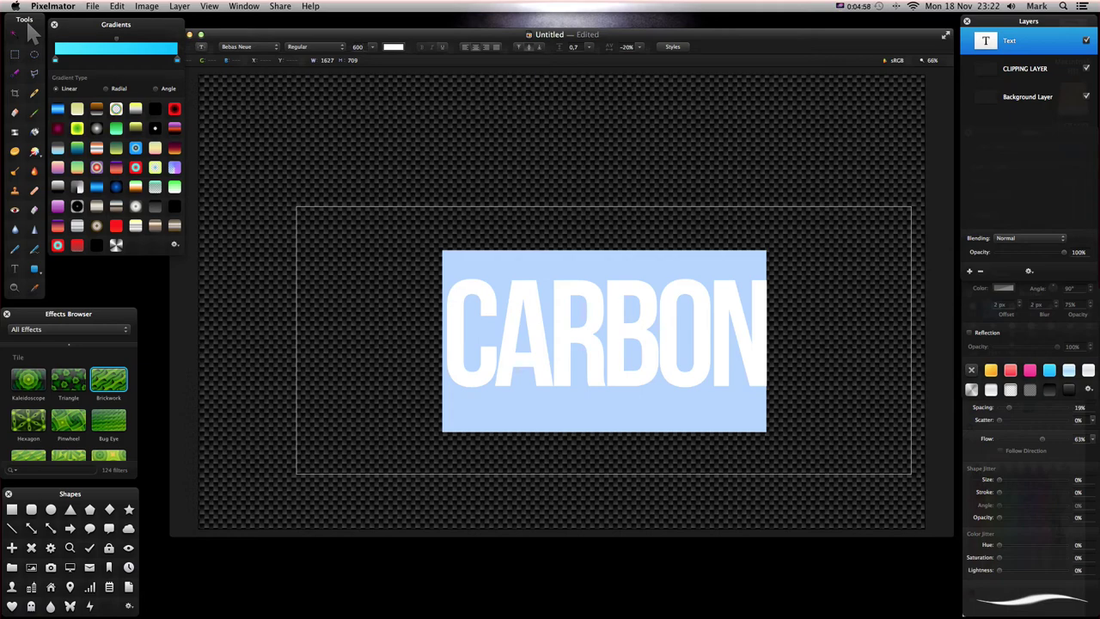
{"action": "key", "text": "Return"}
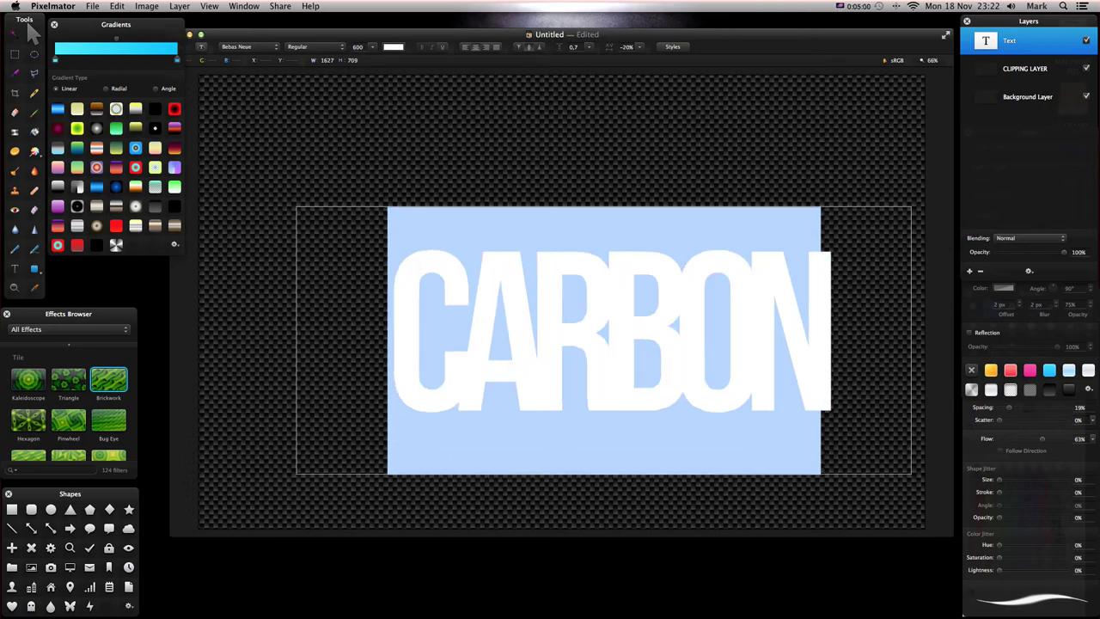
{"action": "left_click", "coordinate": [378, 130]}
{"action": "left_click_drag", "start_coordinate": [567, 343], "coordinate": [516, 305]}
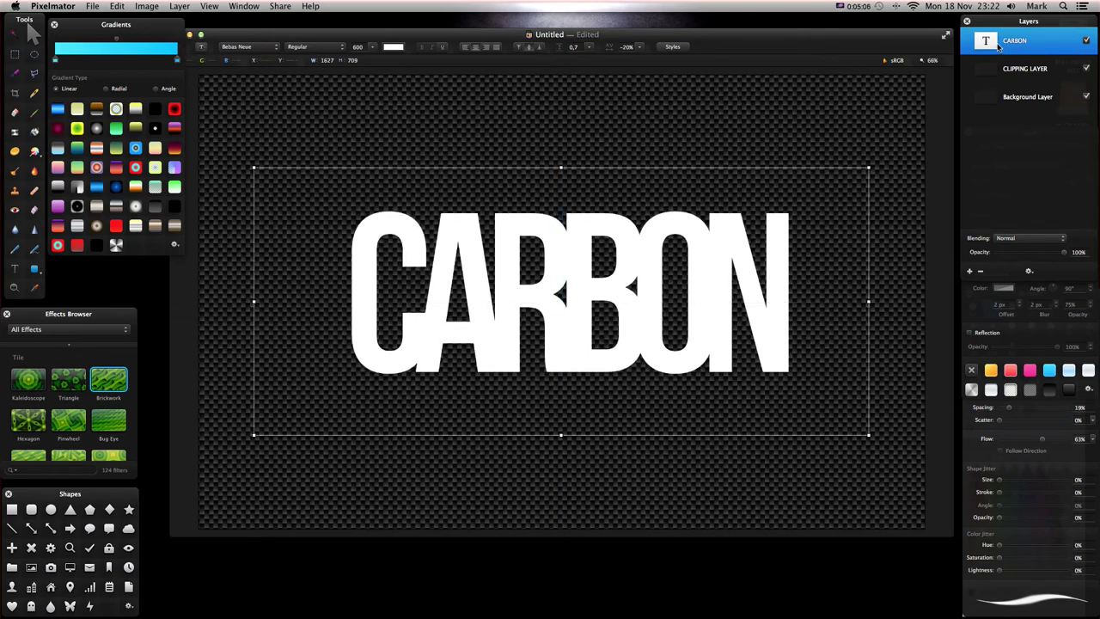
Step: Move the CARBON text layer below CLIPPING LAYER and briefly hide and reshow the texture
{"action": "left_click_drag", "start_coordinate": [998, 44], "coordinate": [1002, 79]}
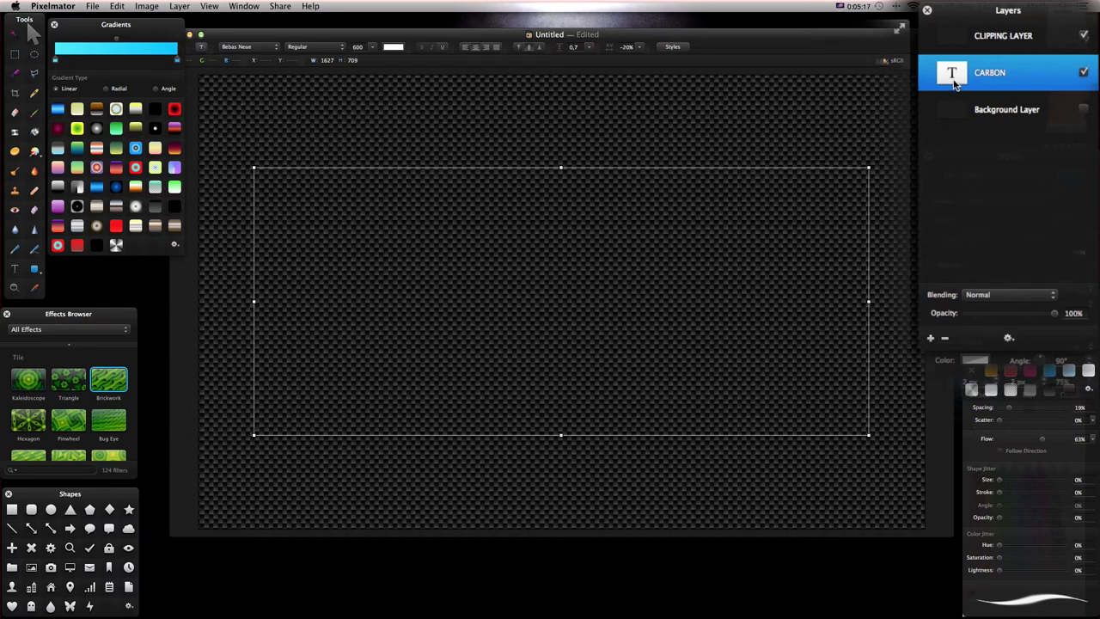
{"action": "left_click", "coordinate": [1084, 36]}
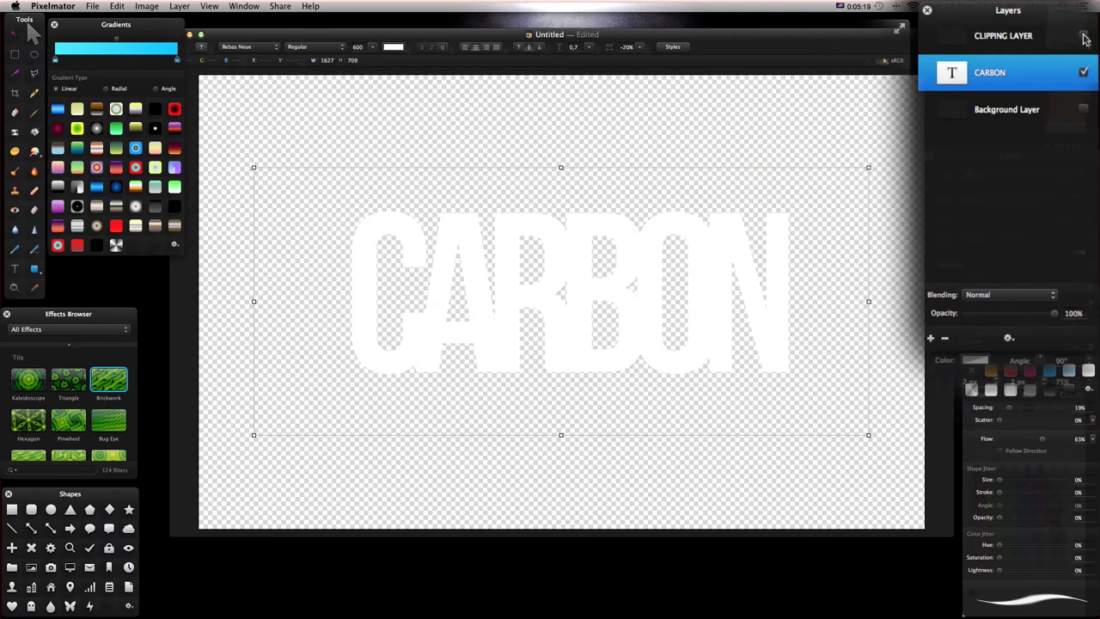
{"action": "left_click", "coordinate": [1084, 37]}
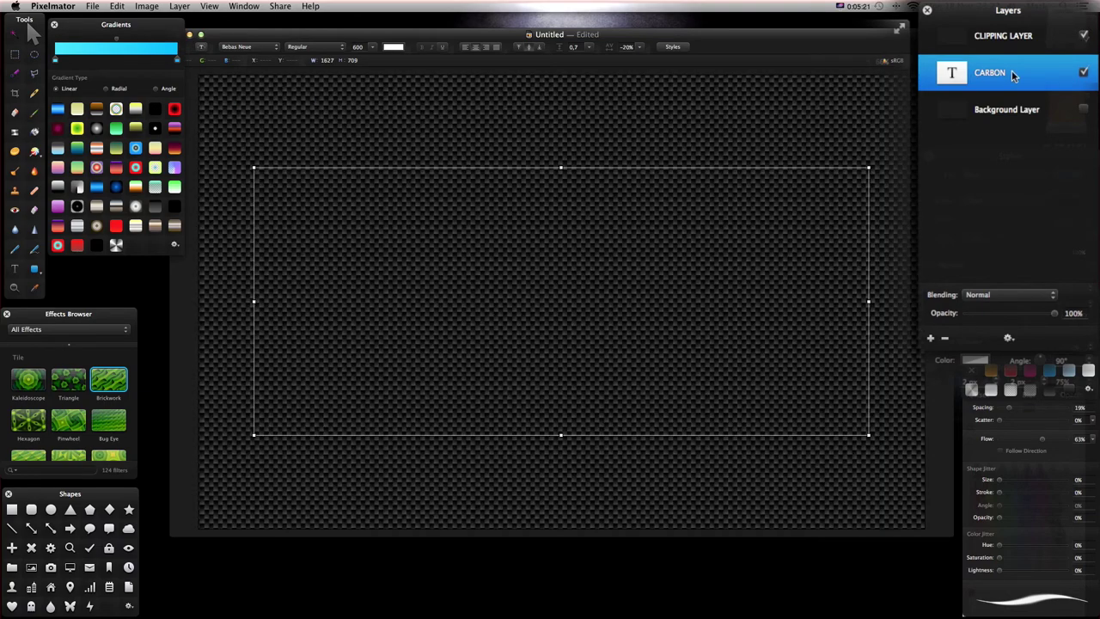
Step: Clip CLIPPING LAYER's carbon texture to the CARBON text, then clear the selection
{"action": "left_click", "coordinate": [952, 76], "text": "super"}
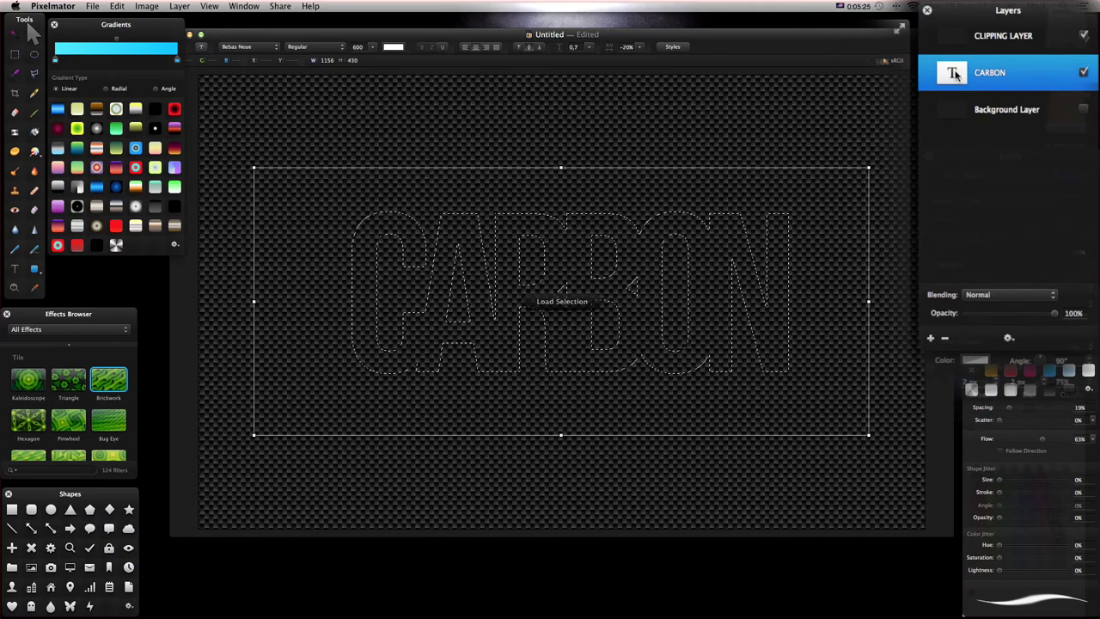
{"action": "left_click", "coordinate": [989, 41]}
{"action": "right_click", "coordinate": [987, 39]}
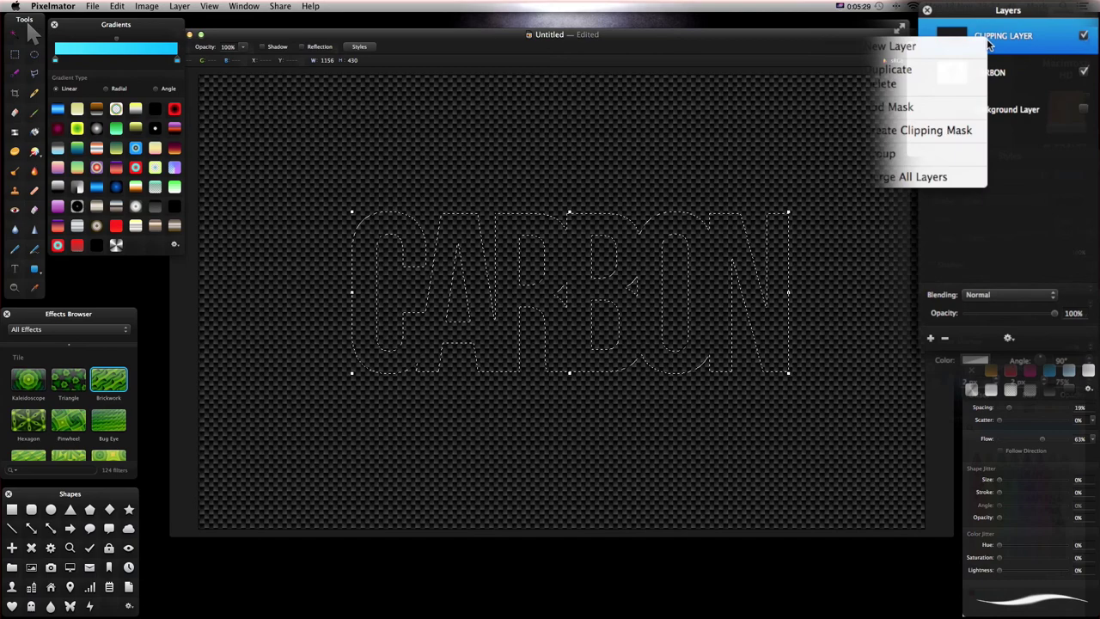
{"action": "left_click", "coordinate": [946, 130]}
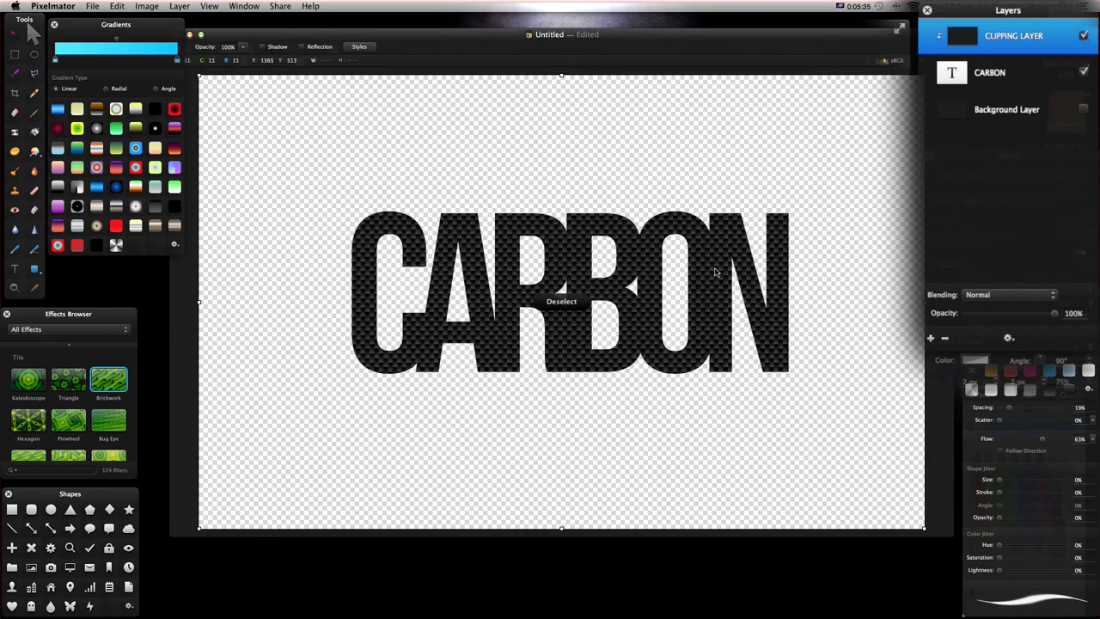
{"action": "key", "text": "super+d"}
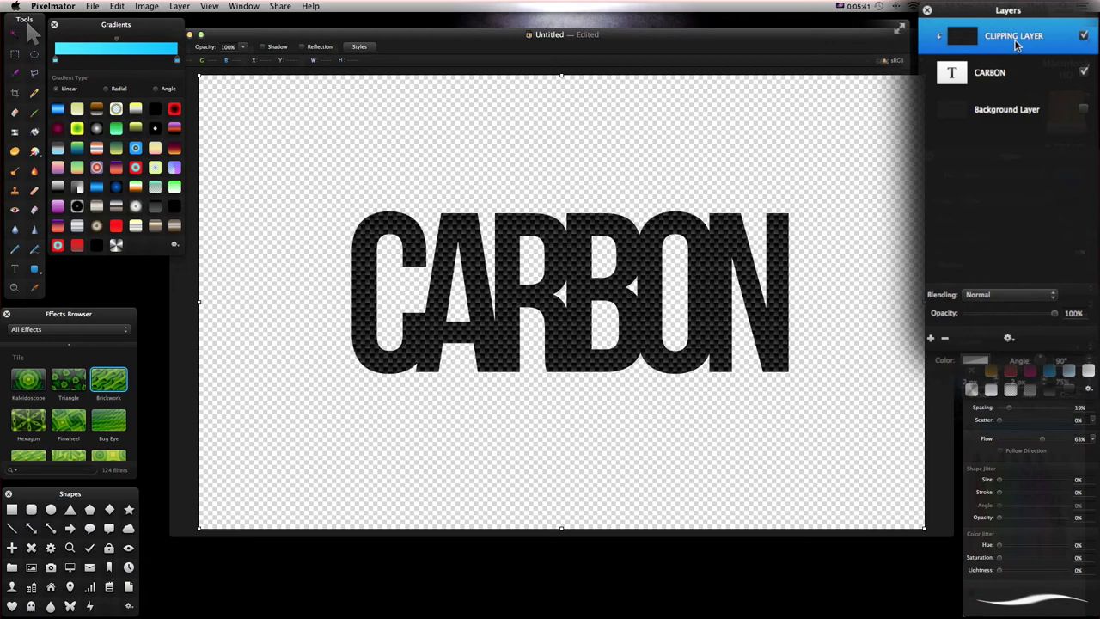
Step: Merge the CARBON layer into CLIPPING LAYER and nudge the merged text slightly left and down
{"action": "left_click", "coordinate": [1003, 72]}
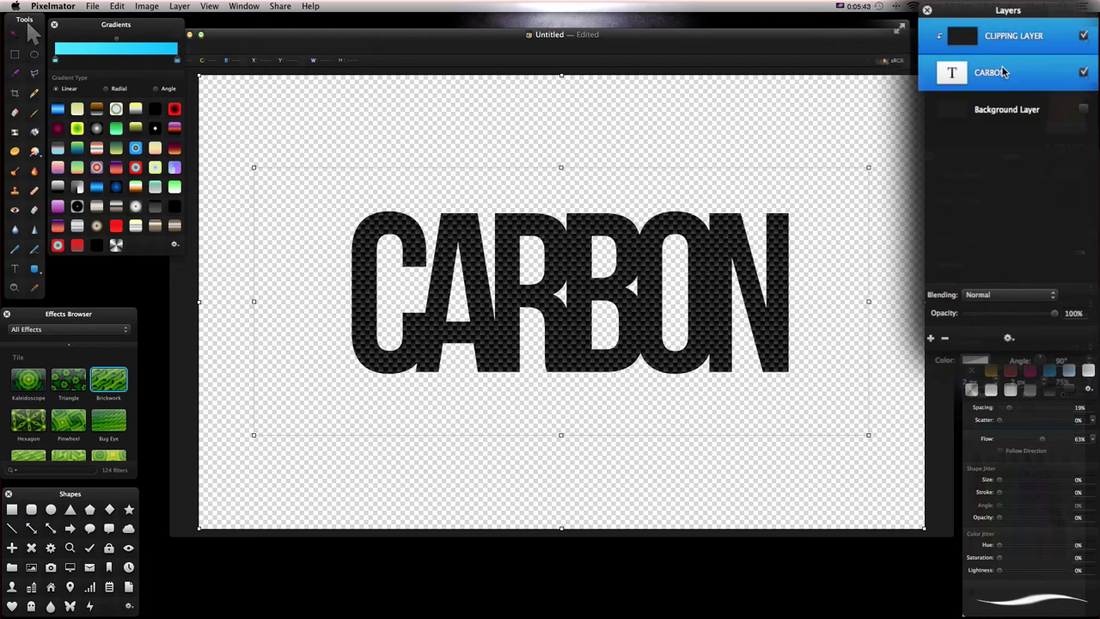
{"action": "right_click", "coordinate": [1004, 72]}
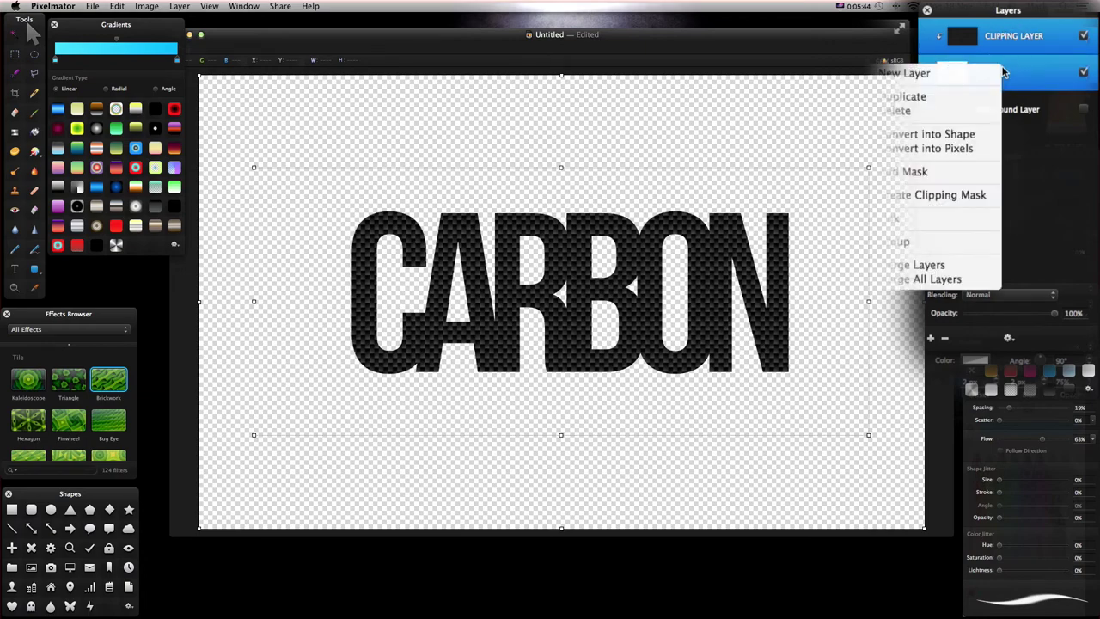
{"action": "left_click", "coordinate": [986, 269]}
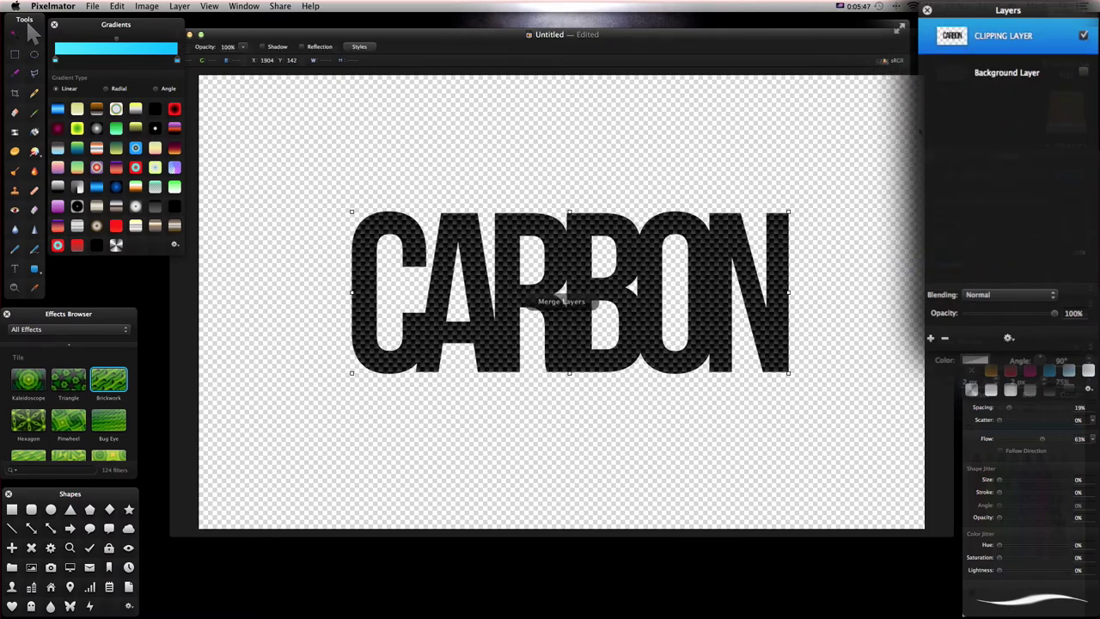
{"action": "left_click_drag", "start_coordinate": [545, 277], "coordinate": [539, 293]}
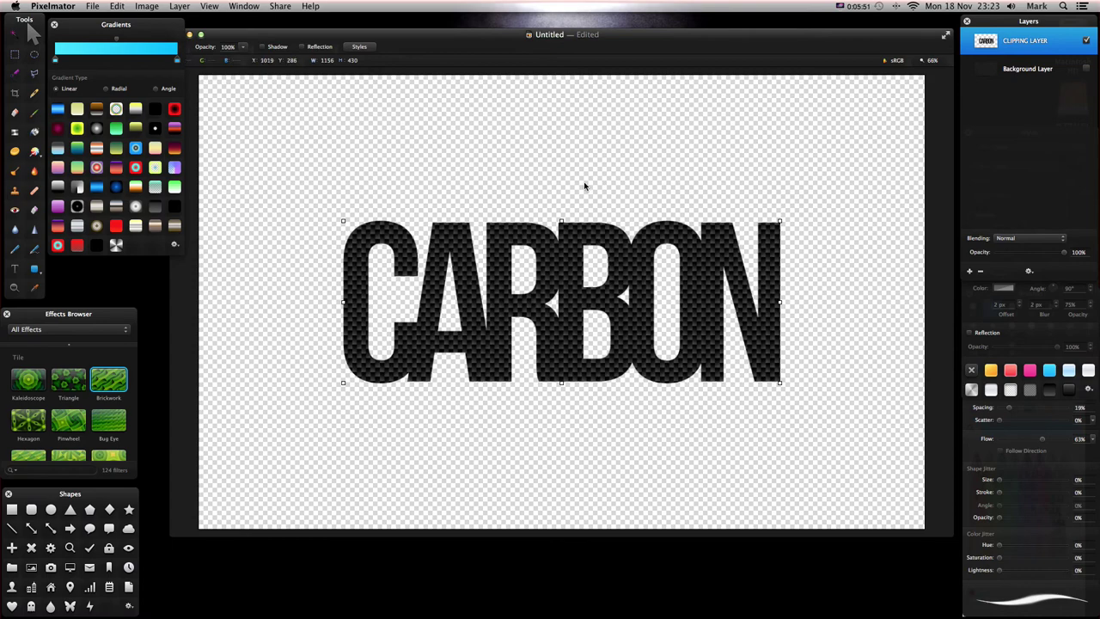
Step: Make the Background Layer visible again and bring the Styles settings over the Layers panel
{"action": "left_click", "coordinate": [1086, 70]}
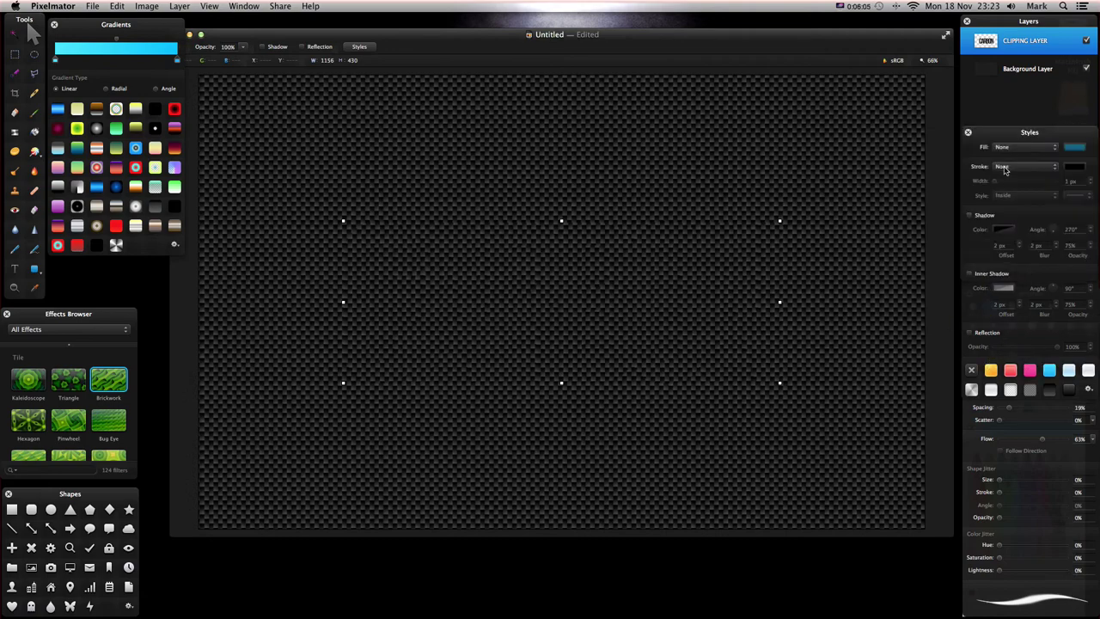
{"action": "left_click_drag", "start_coordinate": [1006, 130], "coordinate": [989, 88]}
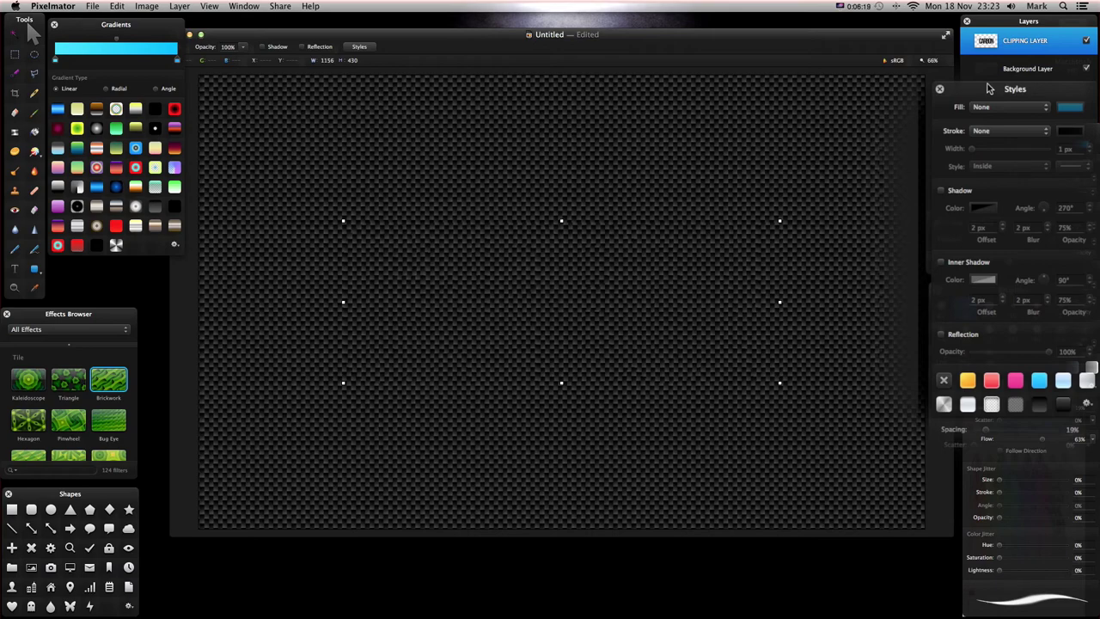
Step: Enable a drop shadow on the CARBON text with a 27 px offset
{"action": "left_click", "coordinate": [942, 192]}
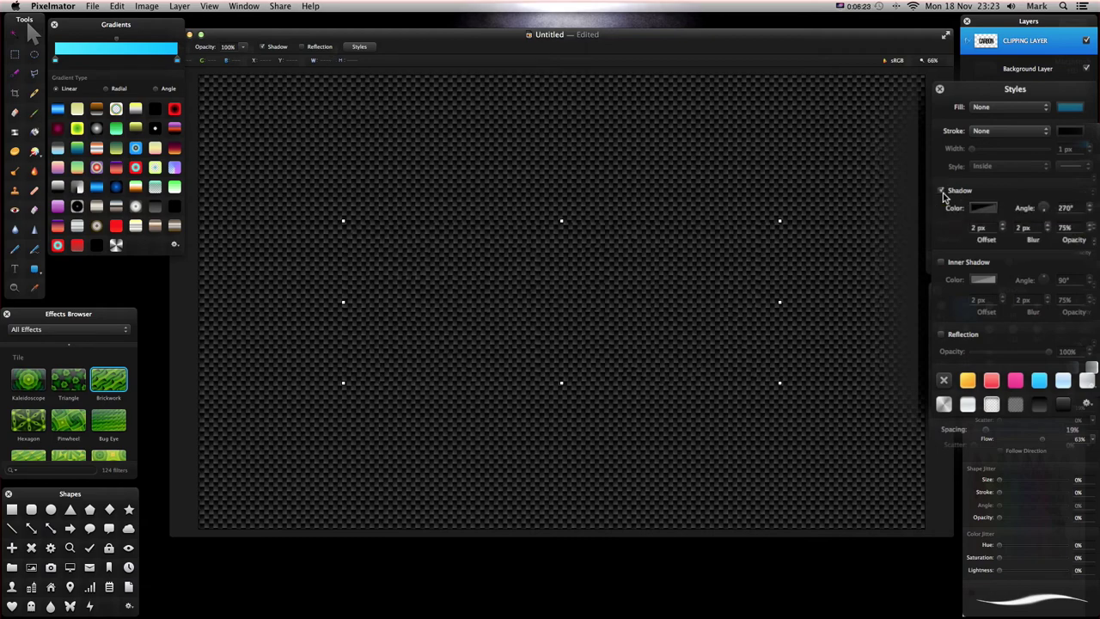
{"action": "double_click", "coordinate": [985, 227]}
{"action": "triple_click", "coordinate": [982, 227]}
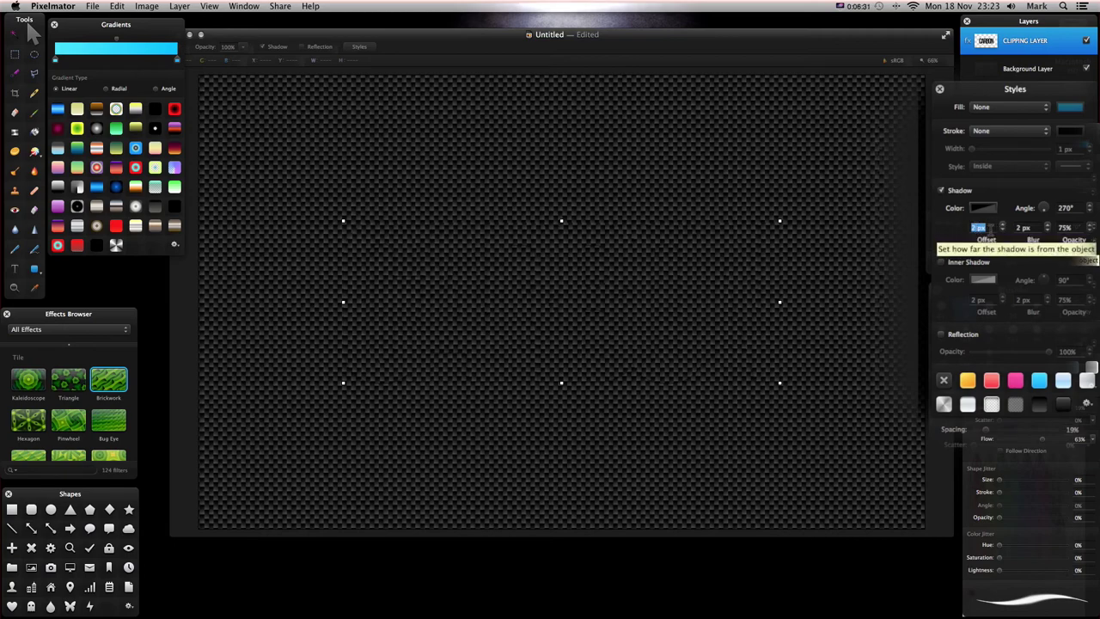
{"action": "type", "text": "27"}
{"action": "key", "text": "Return"}
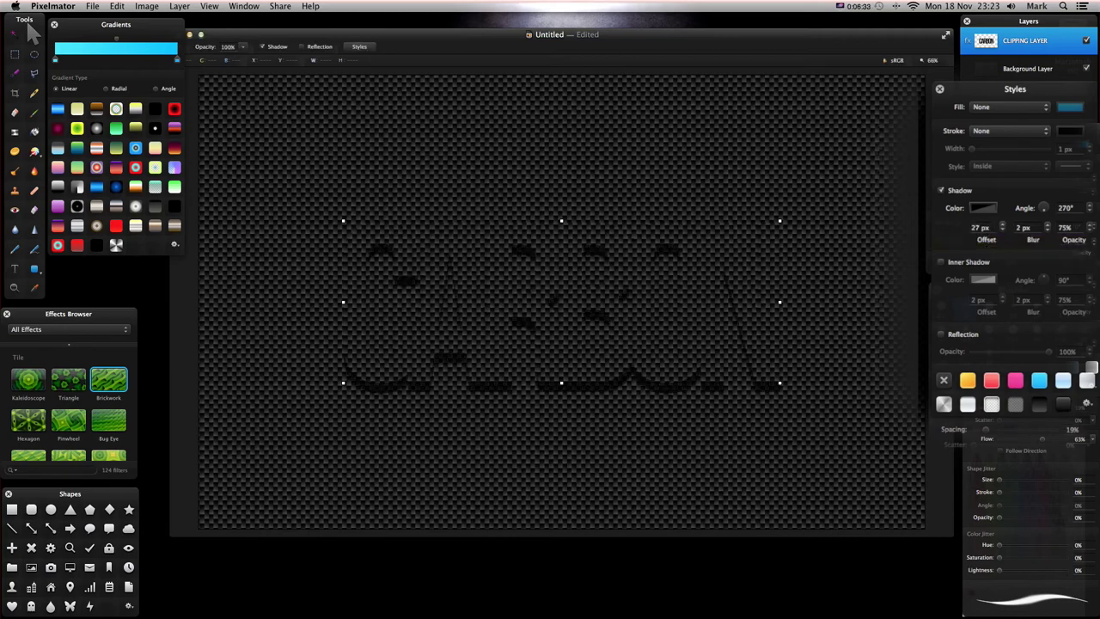
Step: Make the drop shadow black at 100% opacity, angle it to 276°, and enable Inner Shadow
{"action": "left_click", "coordinate": [993, 209]}
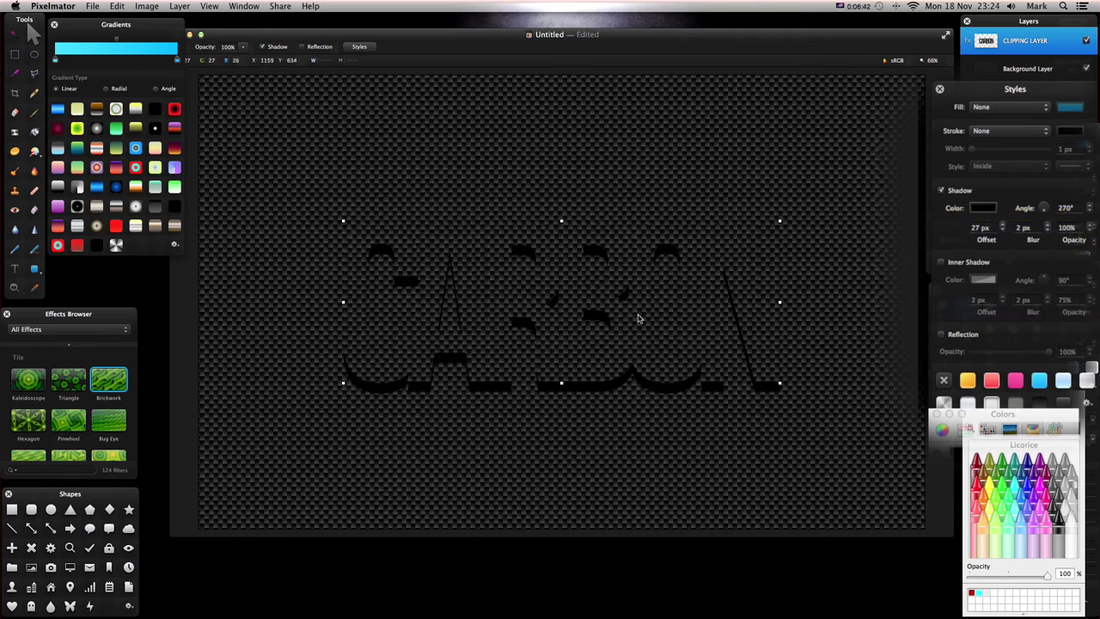
{"action": "left_click_drag", "start_coordinate": [1043, 210], "coordinate": [1046, 213]}
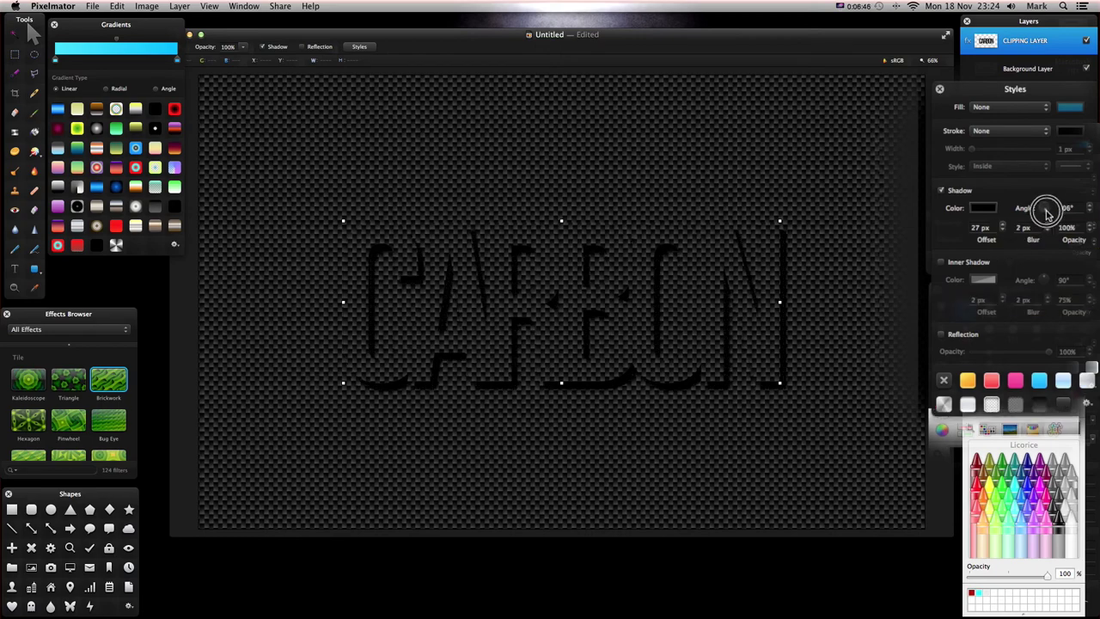
{"action": "left_click_drag", "start_coordinate": [1047, 215], "coordinate": [1046, 215]}
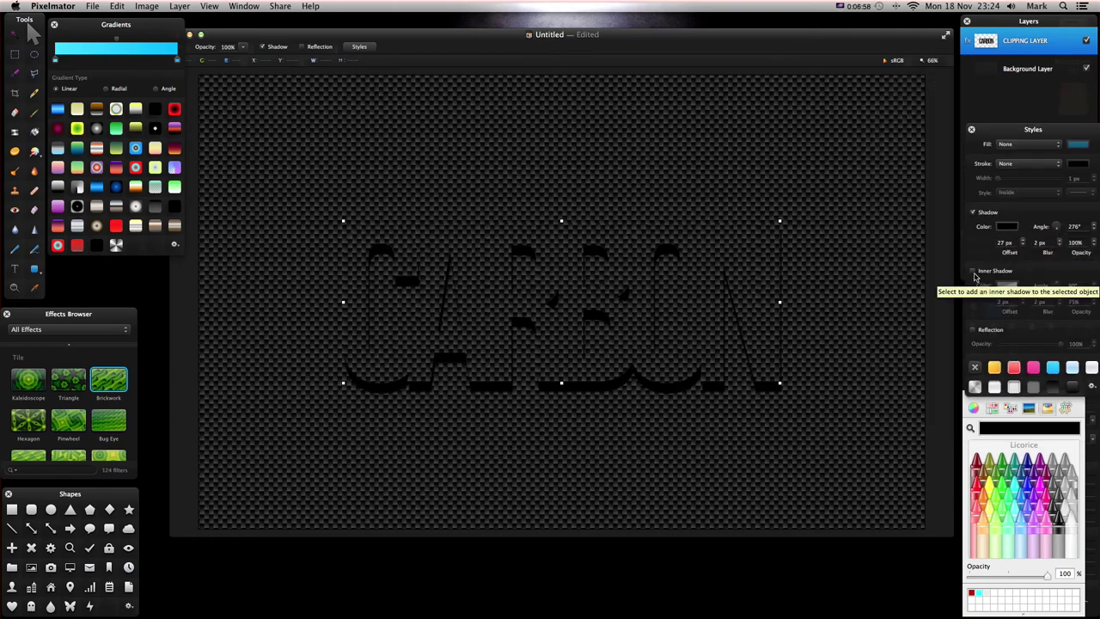
{"action": "left_click", "coordinate": [974, 273]}
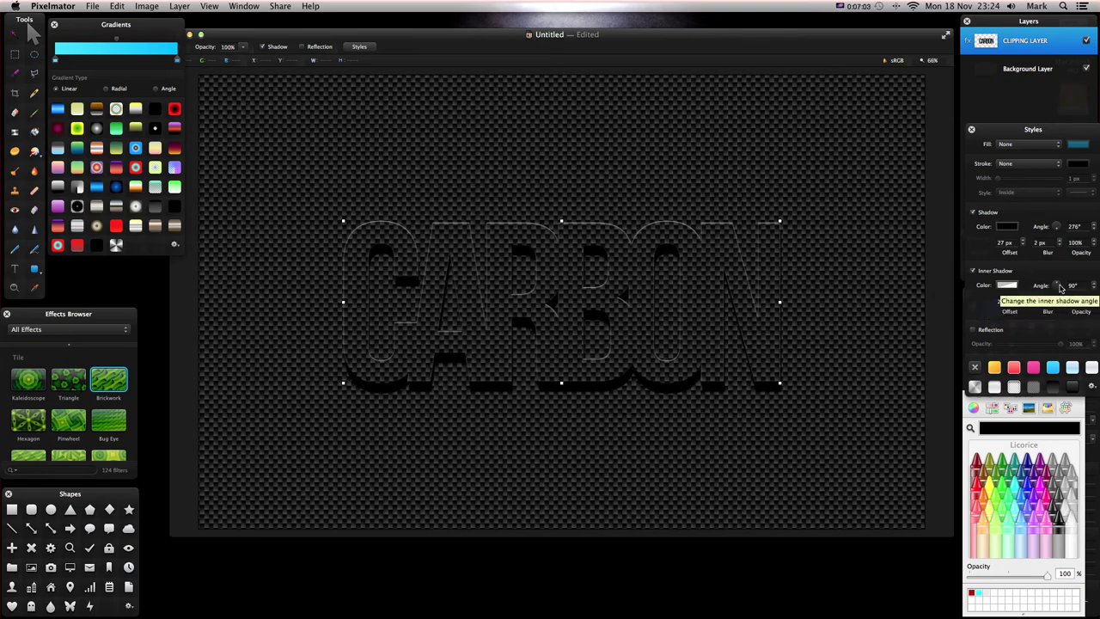
Step: Set the CARBON text's inner shadow angle to 75°
{"action": "left_click_drag", "start_coordinate": [1058, 287], "coordinate": [1059, 283]}
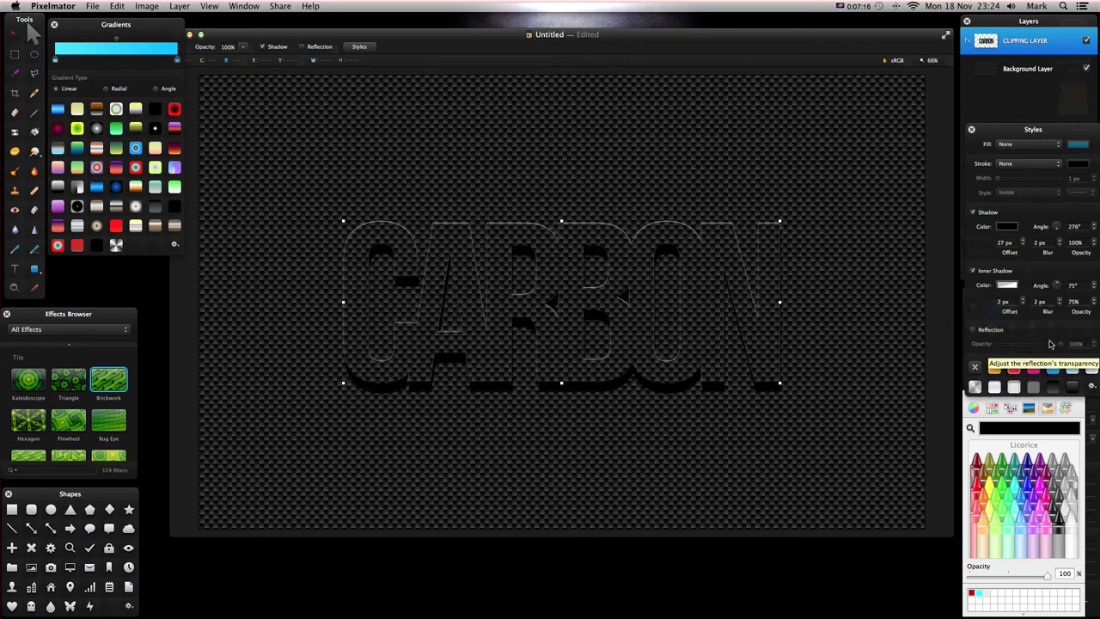
Step: Set the inner shadow colour to white after trying light aqua
{"action": "left_click", "coordinate": [1008, 289]}
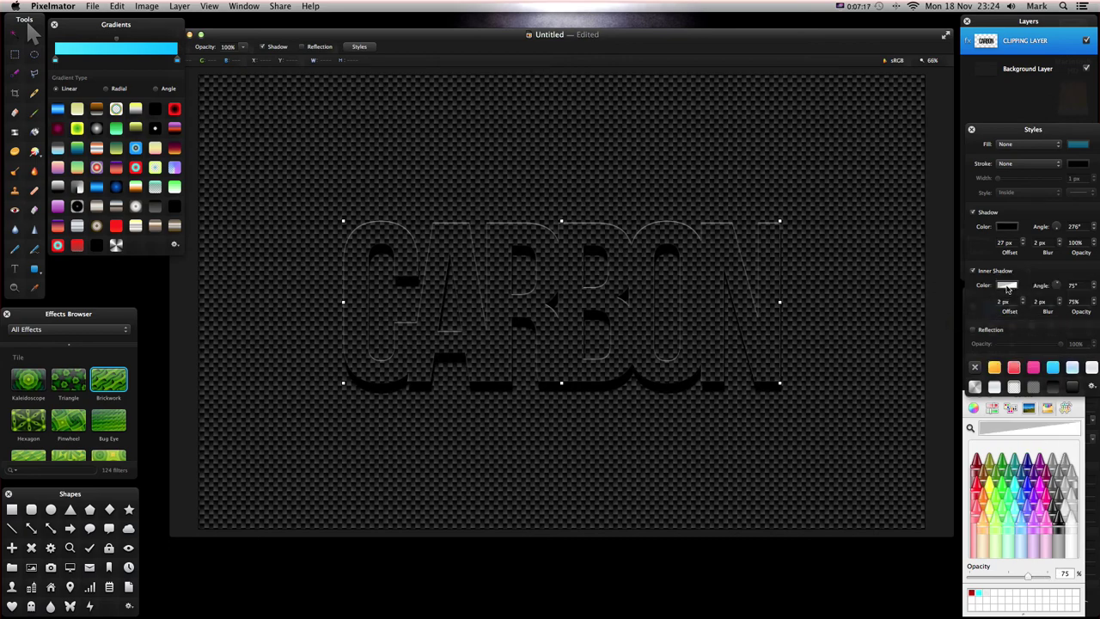
{"action": "left_click", "coordinate": [1012, 526]}
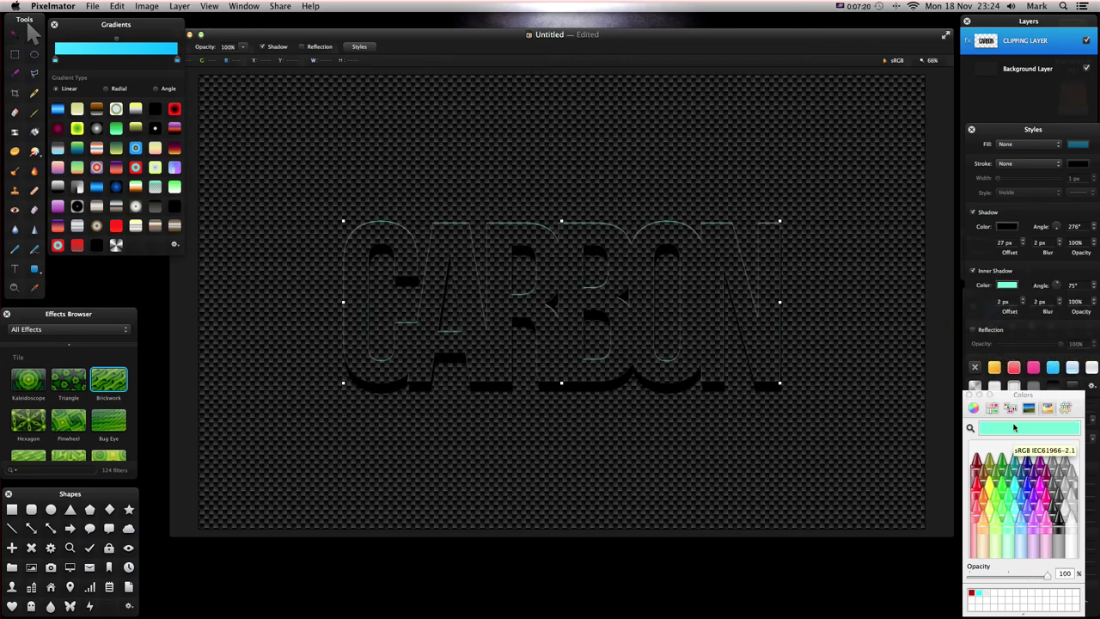
{"action": "left_click", "coordinate": [1072, 523]}
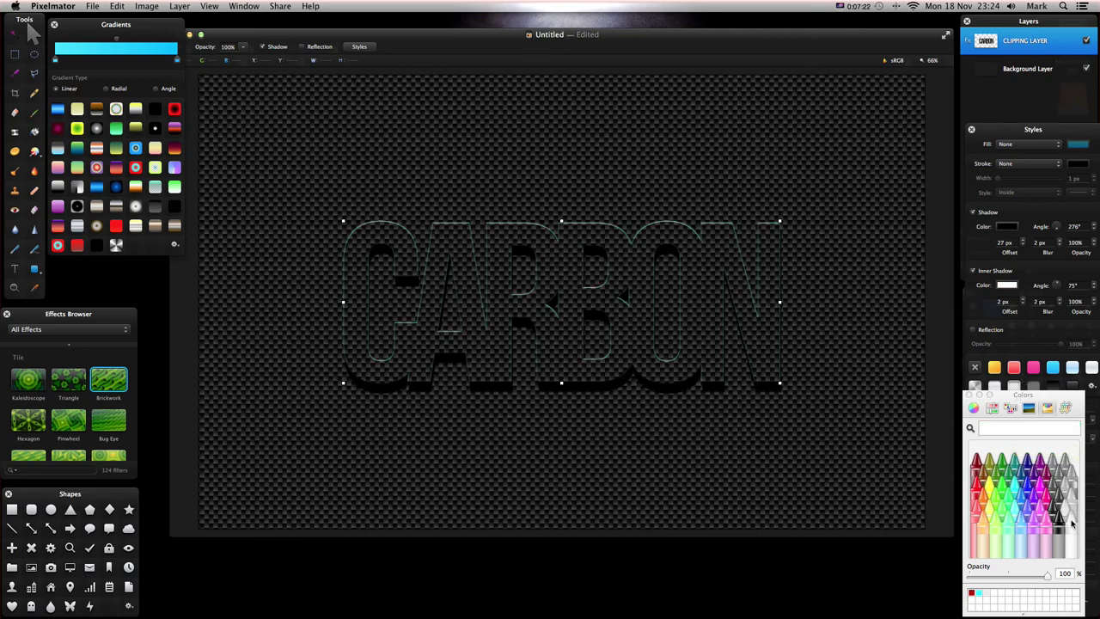
Step: Try magenta, aqua and other drop shadow colours, then return the drop shadow to black
{"action": "left_click", "coordinate": [1008, 227]}
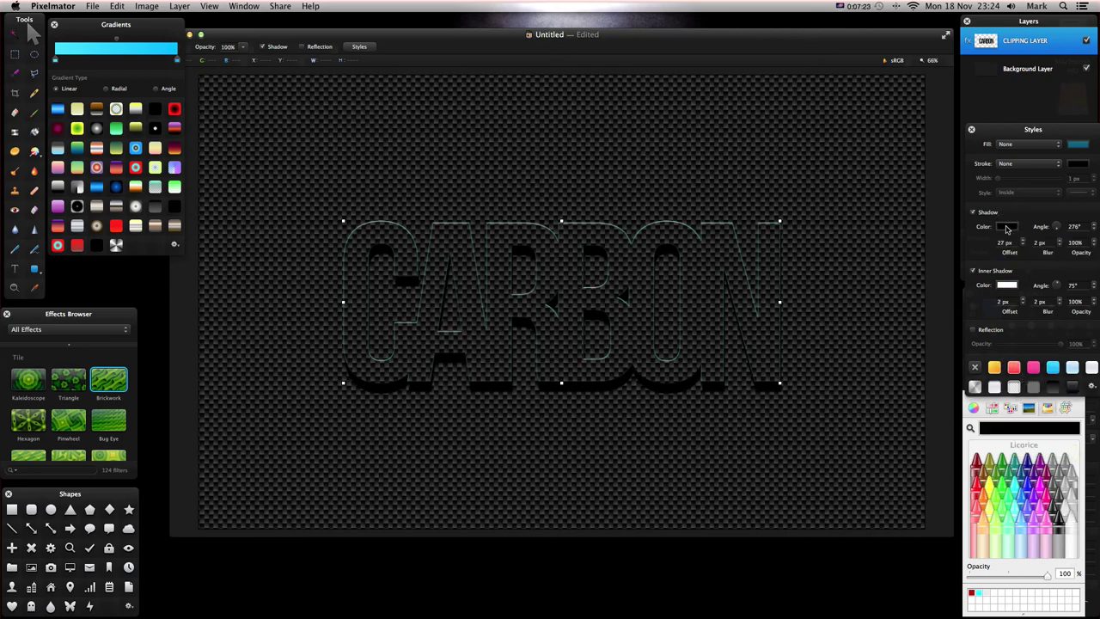
{"action": "left_click", "coordinate": [1043, 488]}
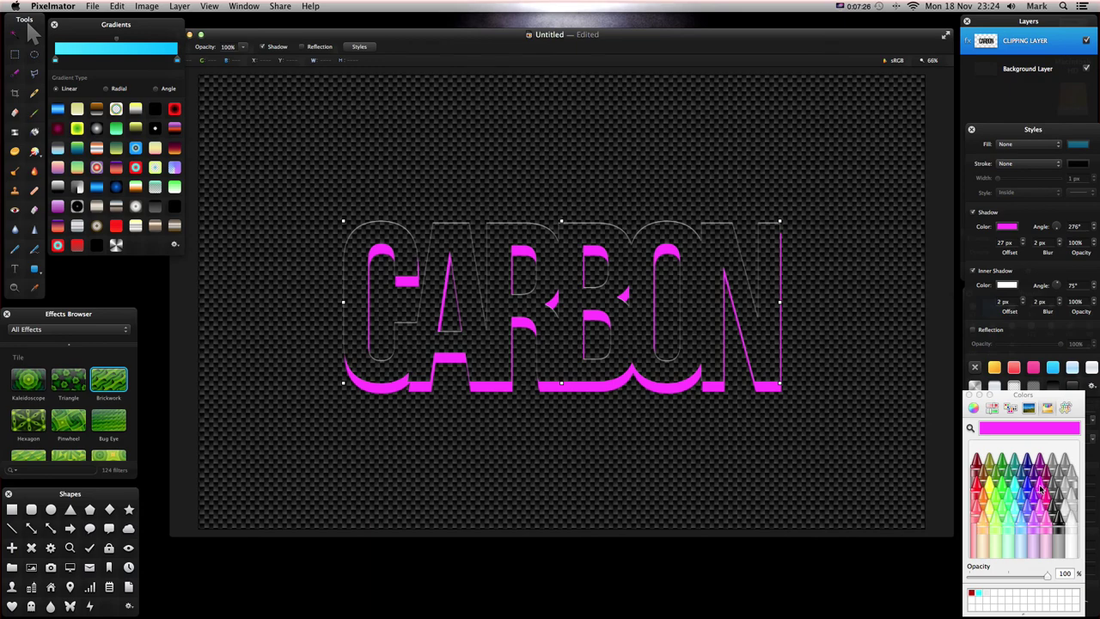
{"action": "left_click", "coordinate": [1035, 492]}
{"action": "left_click", "coordinate": [1005, 488]}
{"action": "left_click", "coordinate": [1006, 526]}
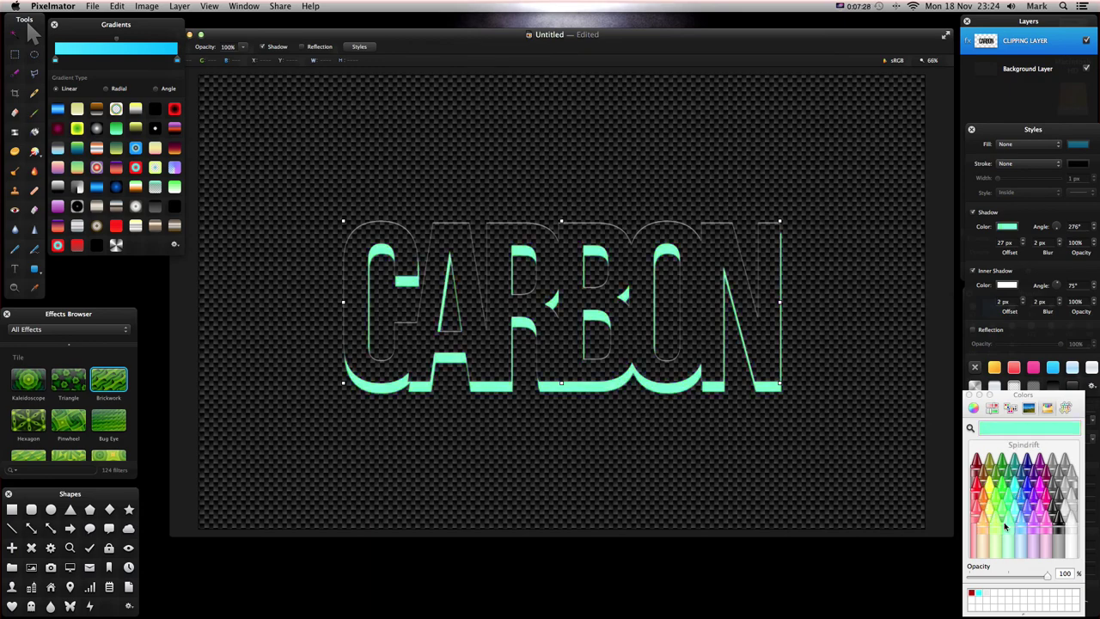
{"action": "left_click", "coordinate": [1009, 228]}
{"action": "left_click", "coordinate": [1059, 521]}
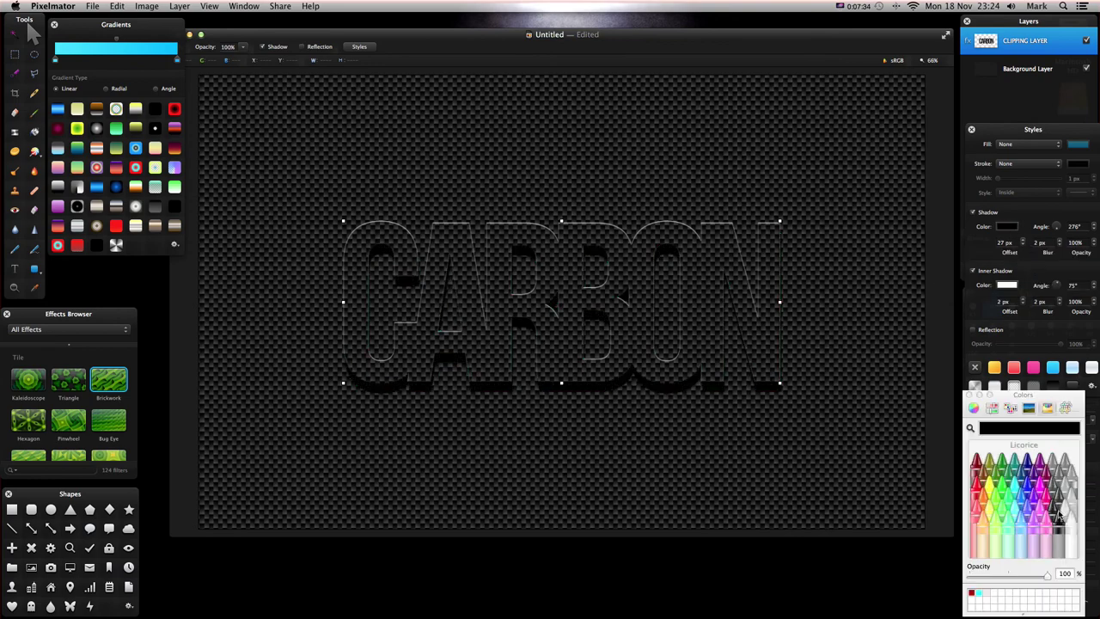
Step: Try teal and cyan inner shadows, then settle on white at full opacity
{"action": "left_click", "coordinate": [1008, 287]}
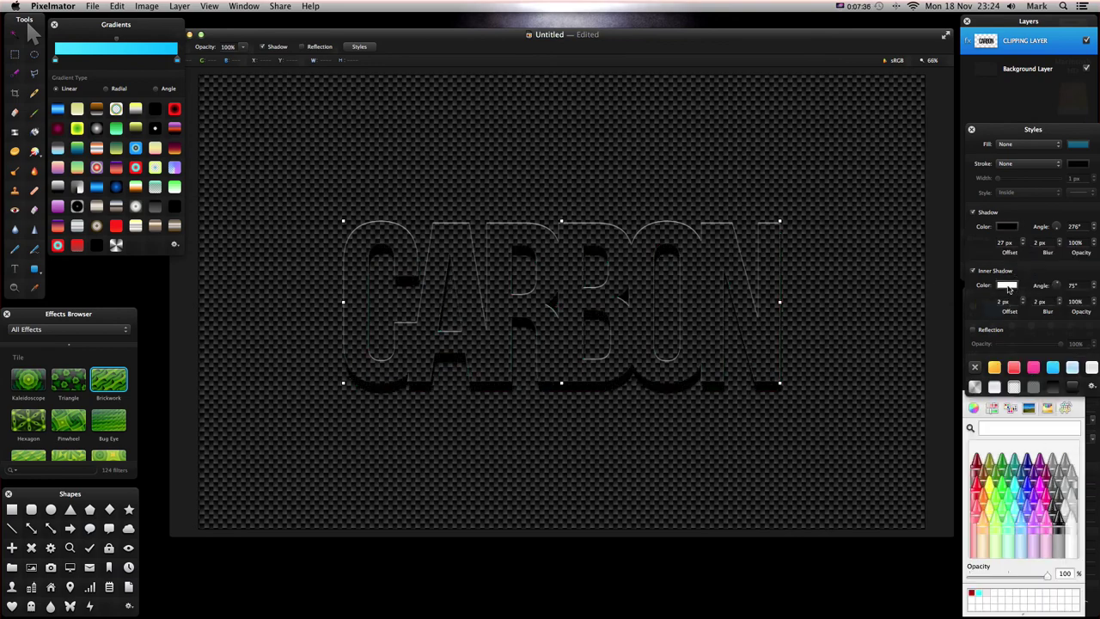
{"action": "left_click", "coordinate": [1024, 478]}
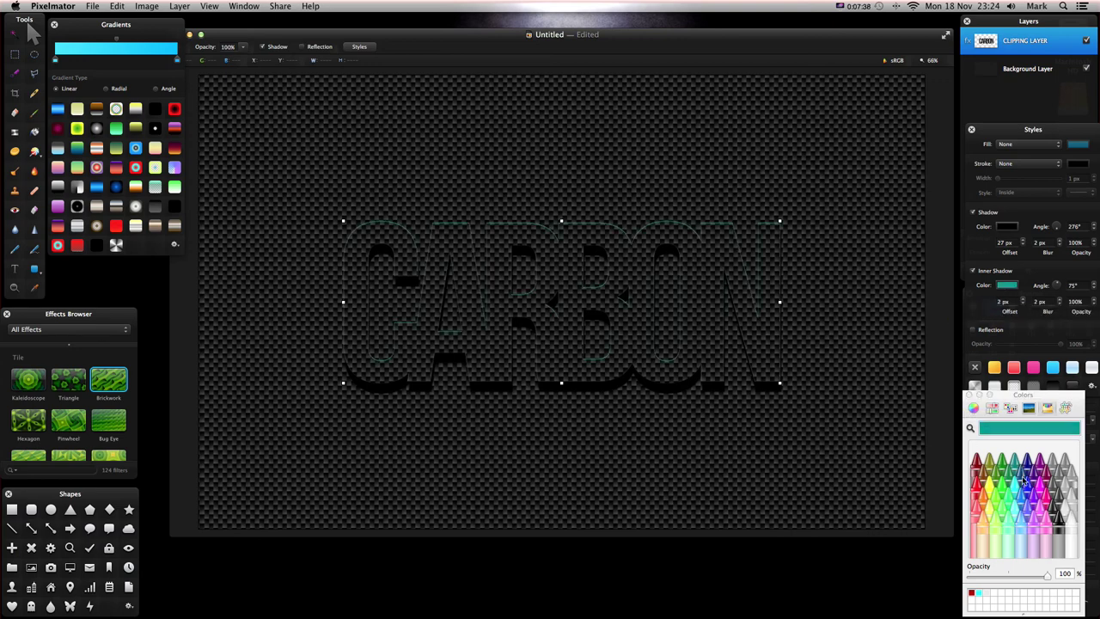
{"action": "left_click", "coordinate": [1013, 487]}
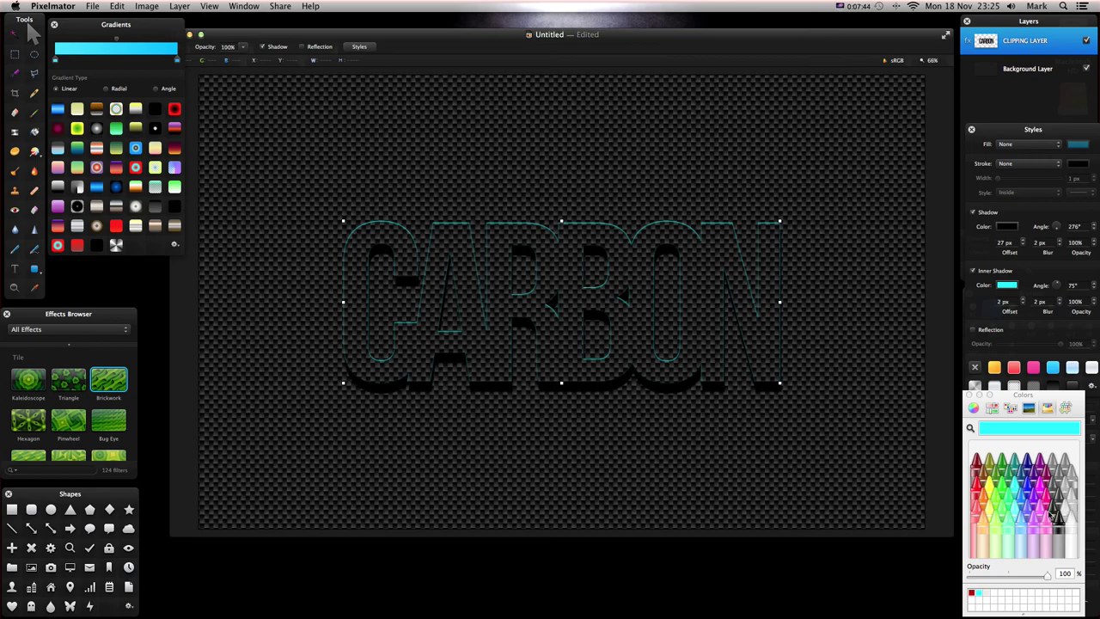
{"action": "left_click", "coordinate": [1073, 525]}
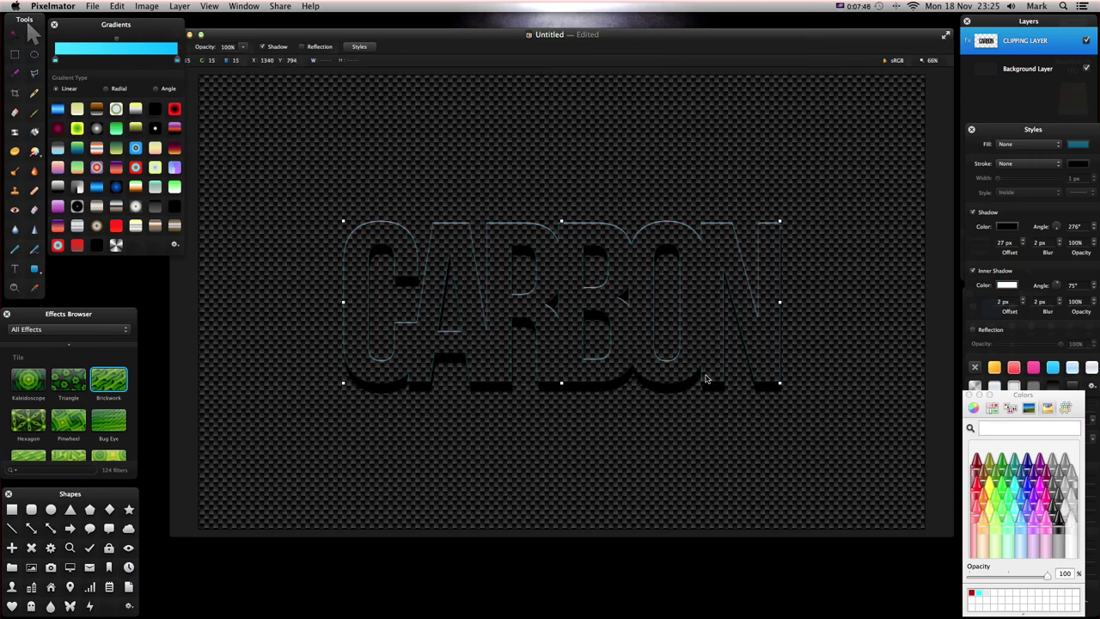
Step: Select the Background Layer and export the artwork as a PNG named 'carbon' to the Desktop
{"action": "left_click", "coordinate": [843, 153]}
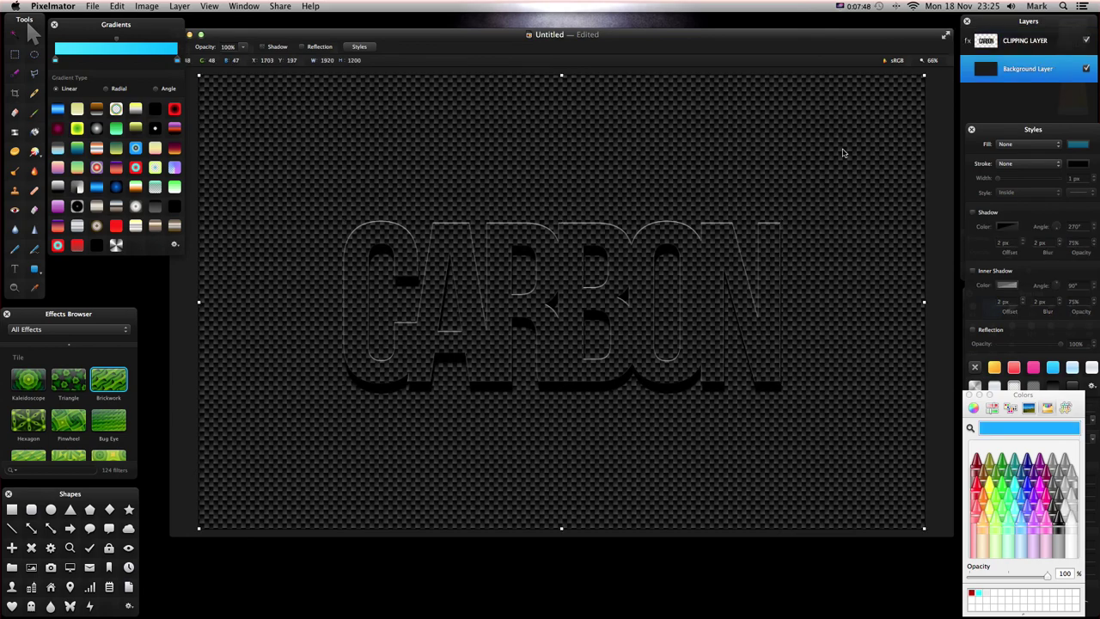
{"action": "left_click", "coordinate": [91, 7]}
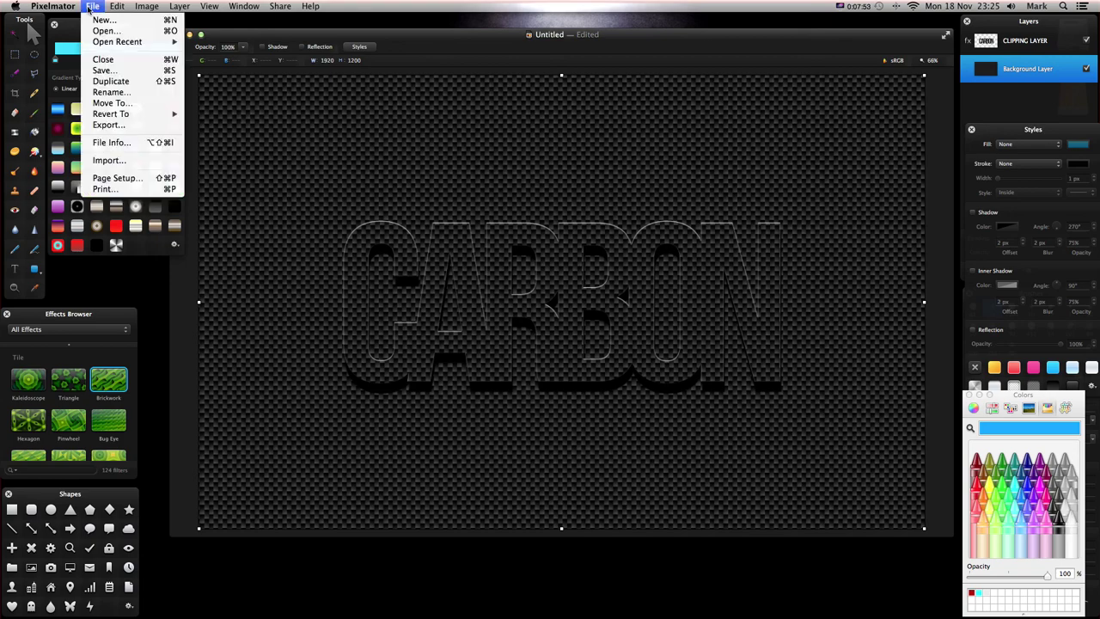
{"action": "left_click", "coordinate": [107, 126]}
{"action": "left_click", "coordinate": [496, 68]}
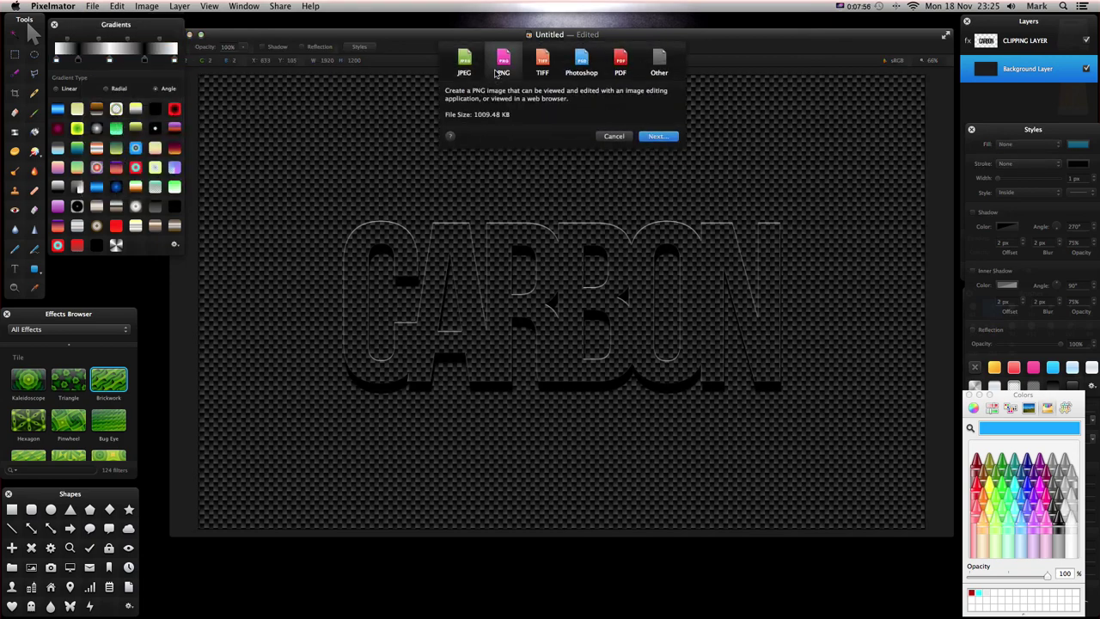
{"action": "left_click", "coordinate": [658, 137]}
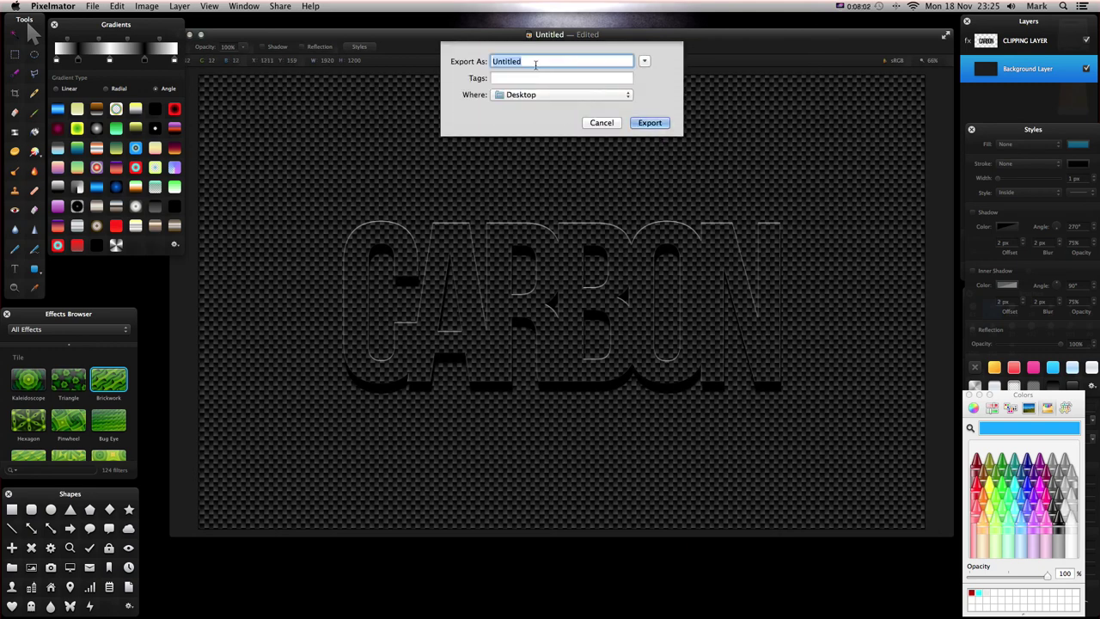
{"action": "type", "text": "carbon"}
{"action": "key", "text": "Return"}
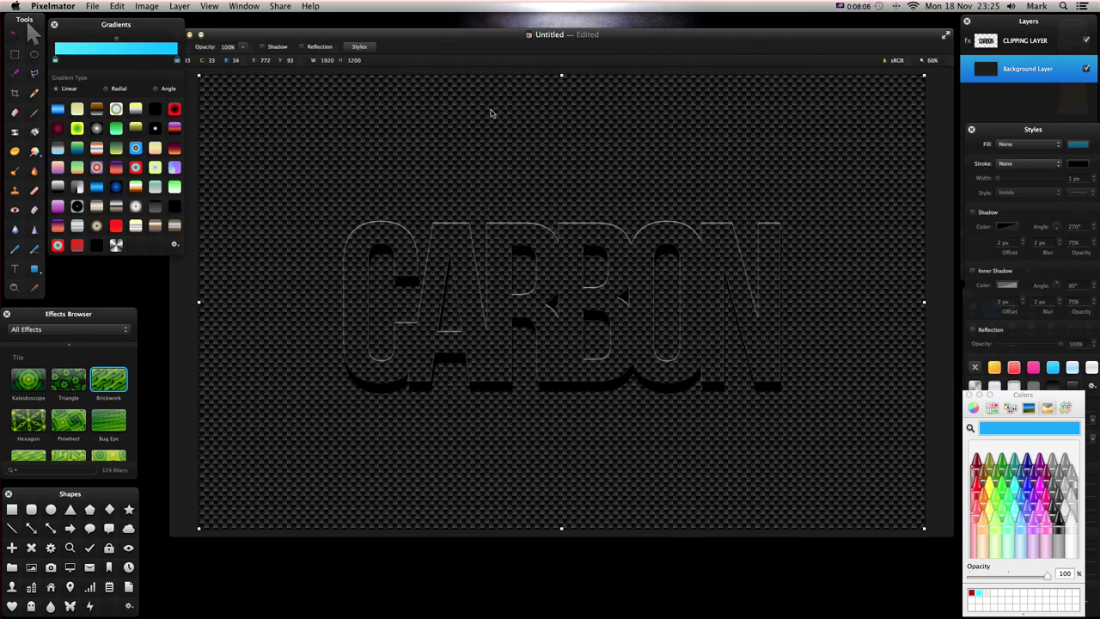